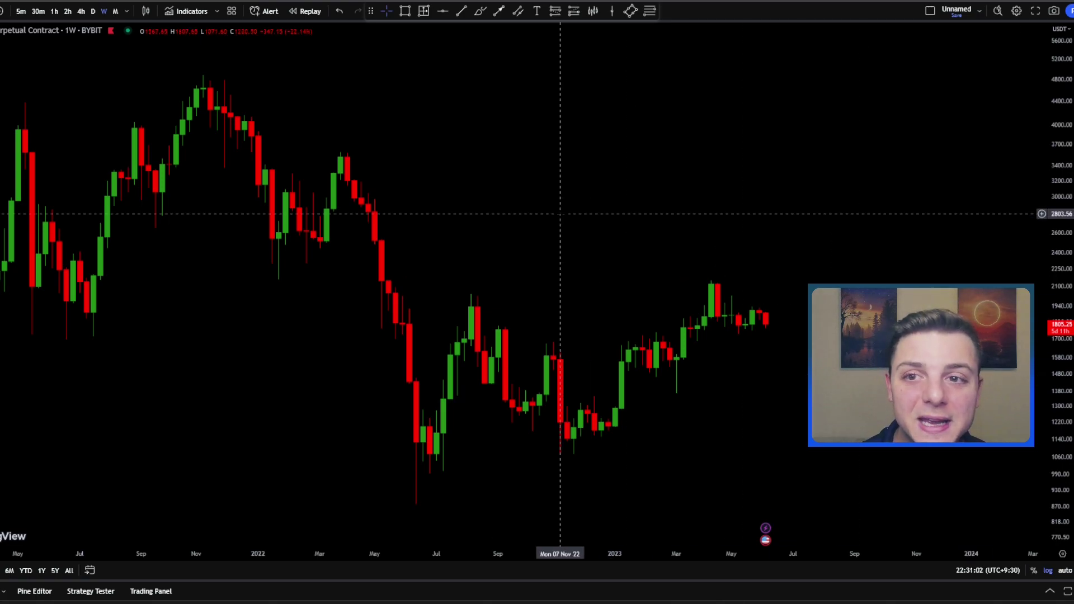
Step: Add a Moving Average Exponential indicator, found by searching 'EMA', to the weekly chart
click(185, 13)
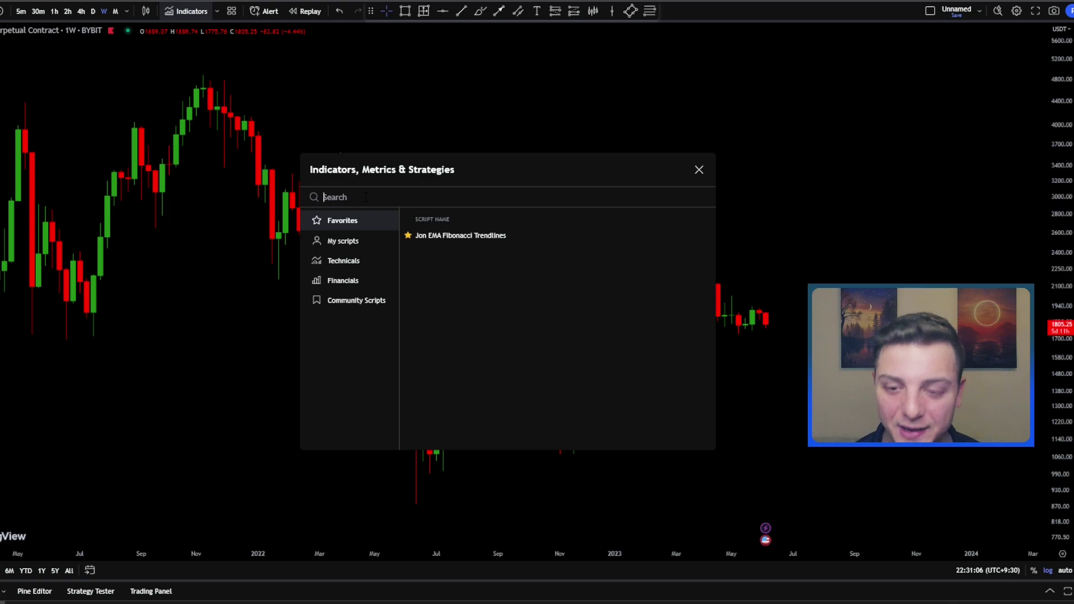
text(EMA)
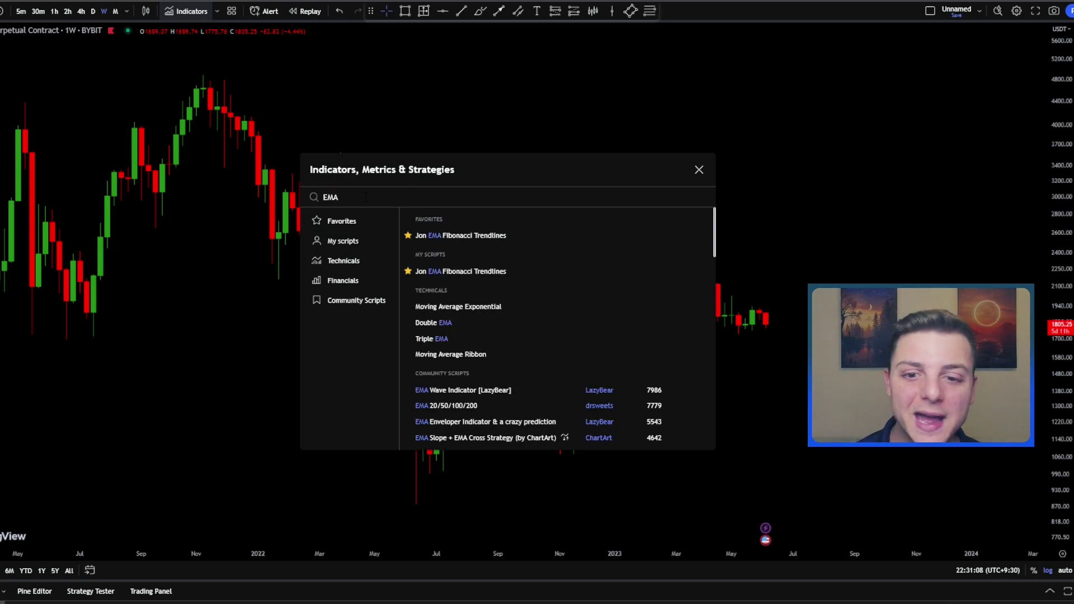
click(467, 310)
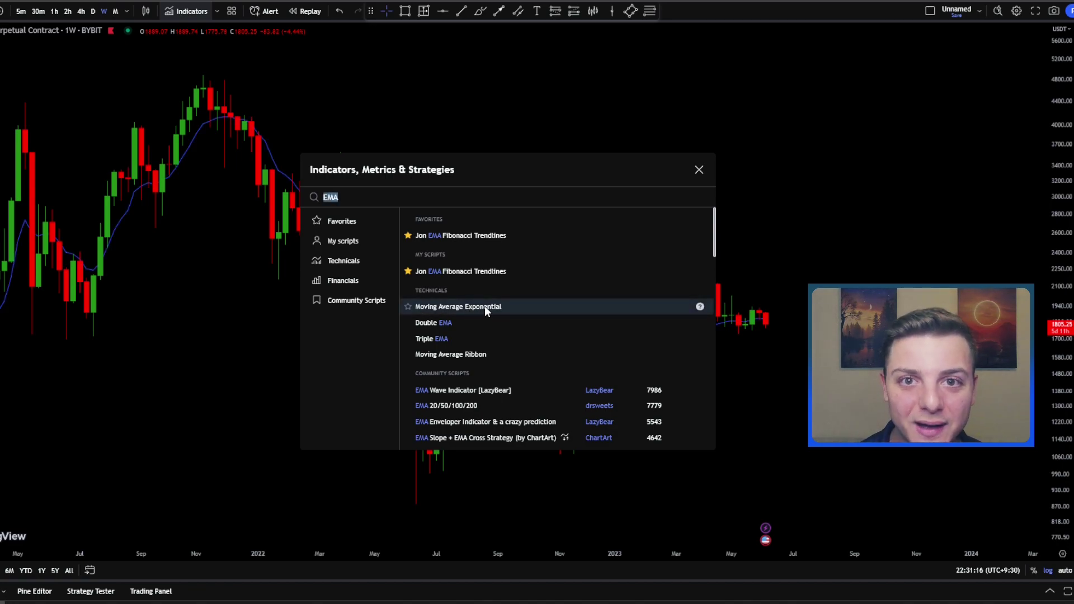
key(Escape)
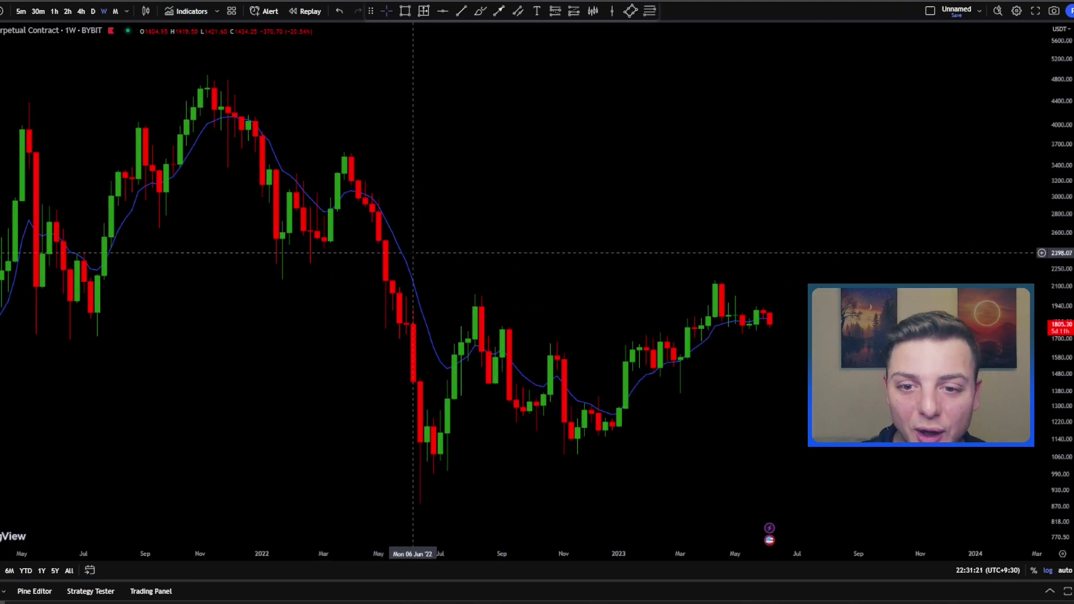
Step: Restyle the first EMA as a thicker orange line
double_click(401, 252)
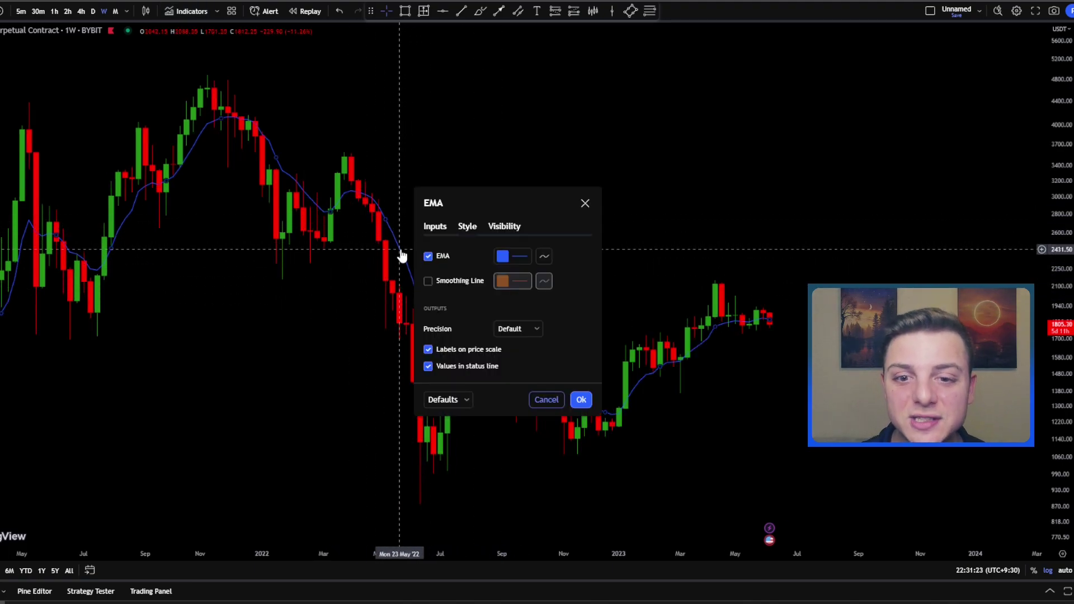
click(439, 226)
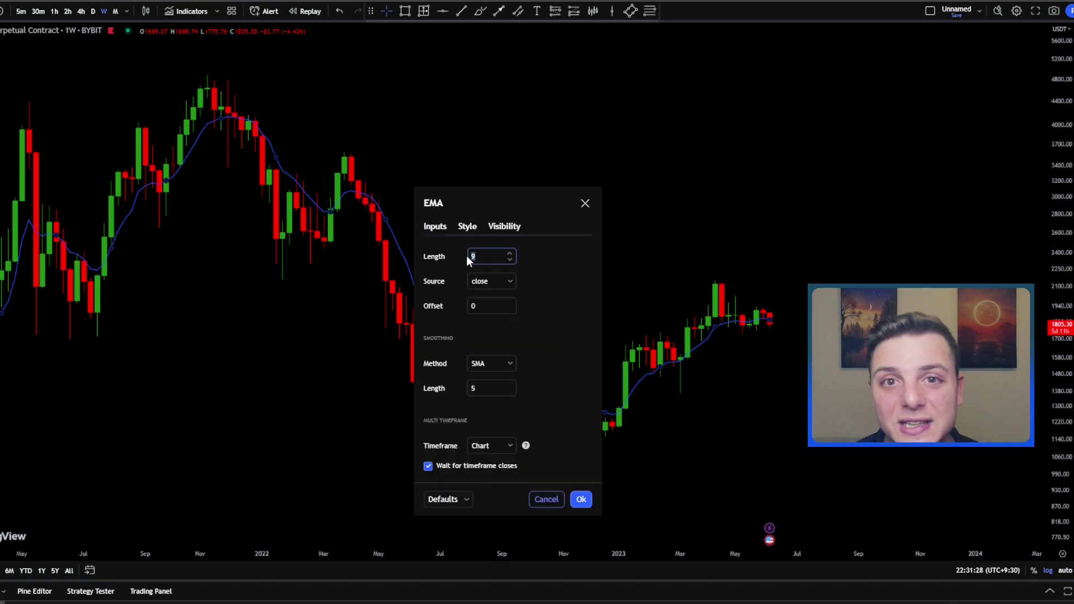
click(466, 227)
click(507, 256)
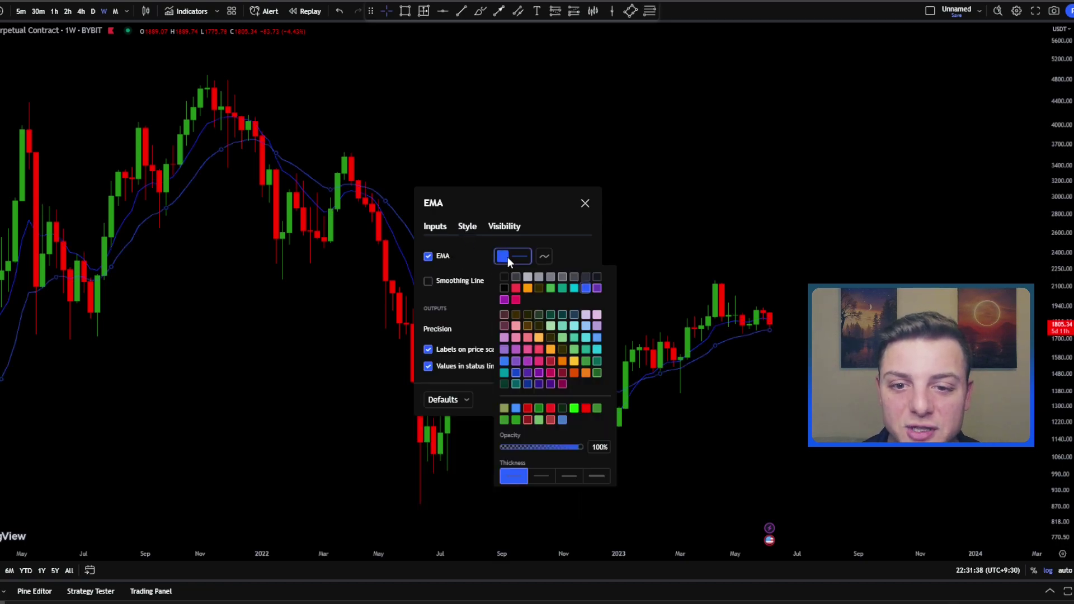
click(527, 288)
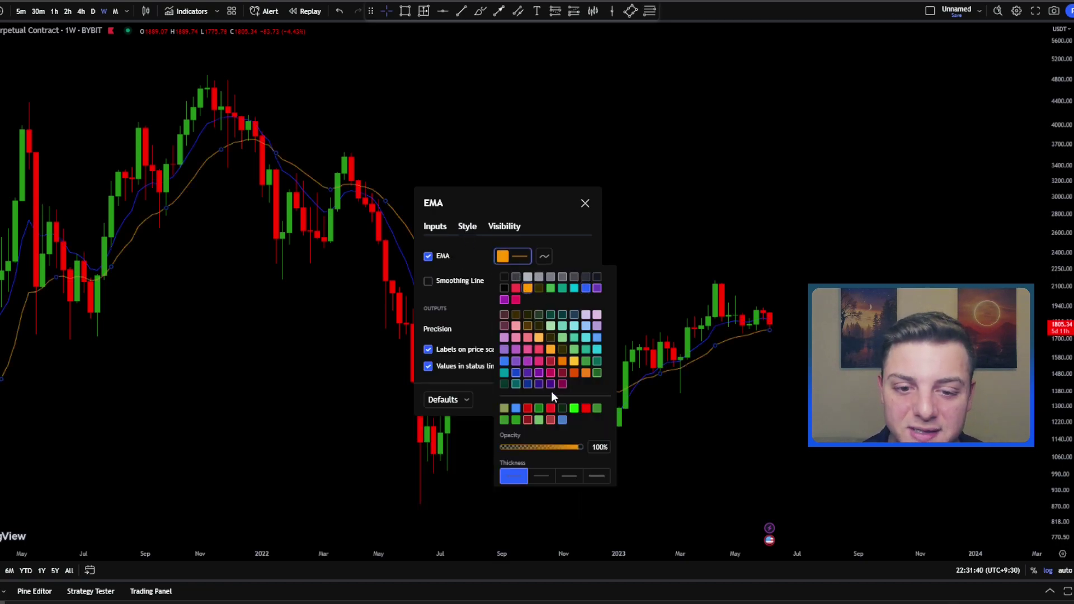
click(541, 477)
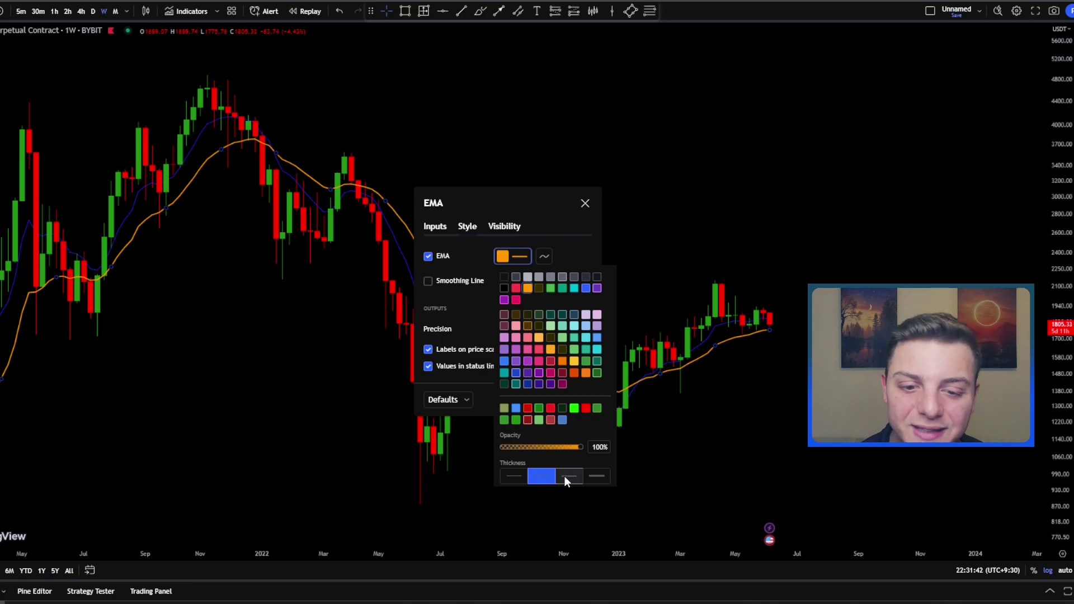
click(566, 477)
key(Escape)
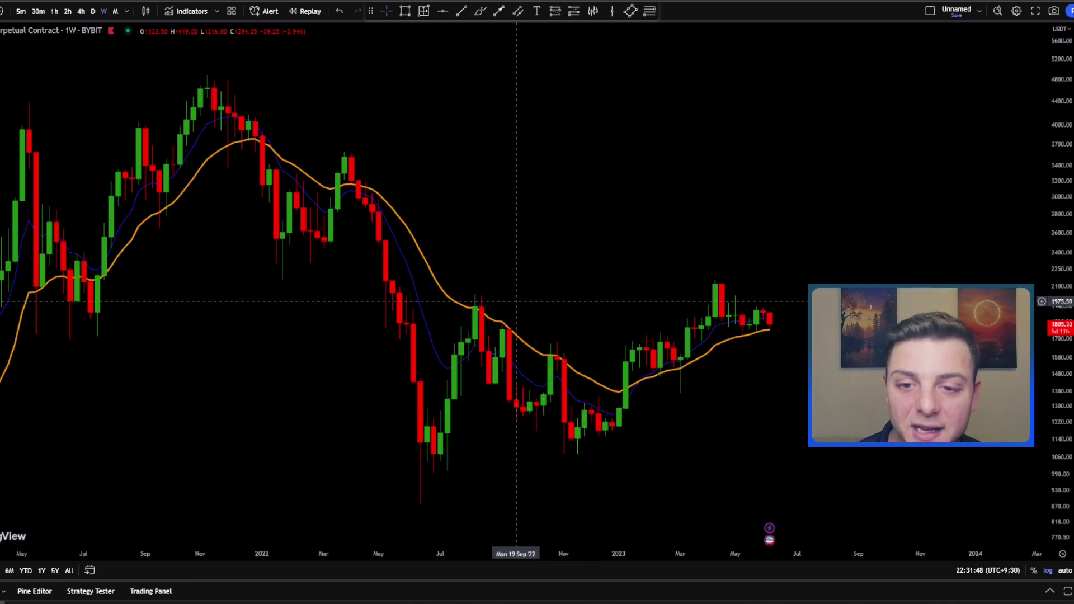
Step: Change the second EMA's length from 9 to 21 and start recolouring it cyan
double_click(412, 285)
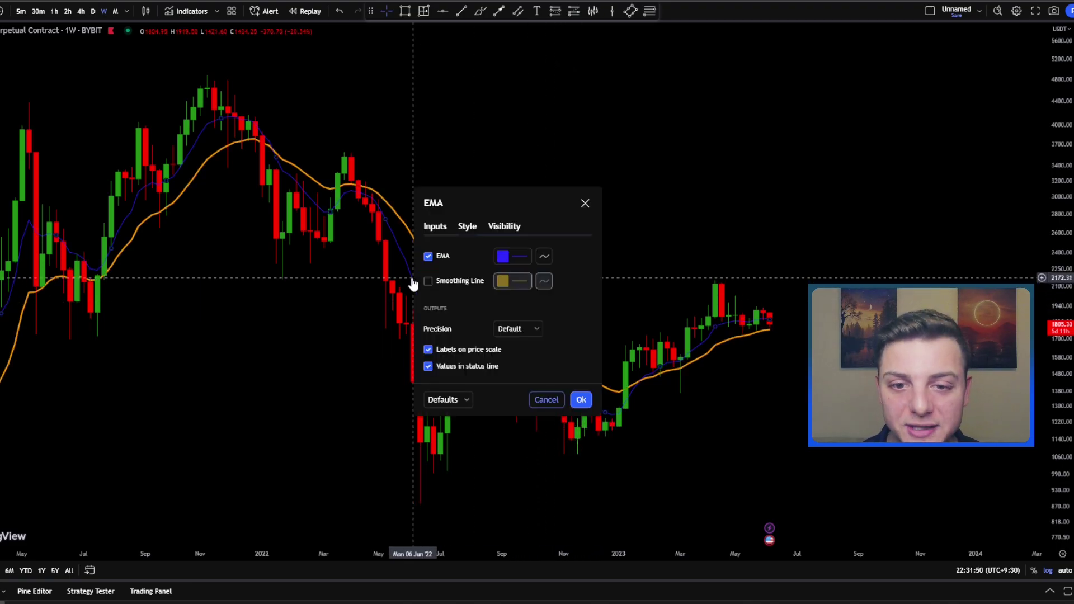
click(432, 228)
drag(480, 259, 468, 260)
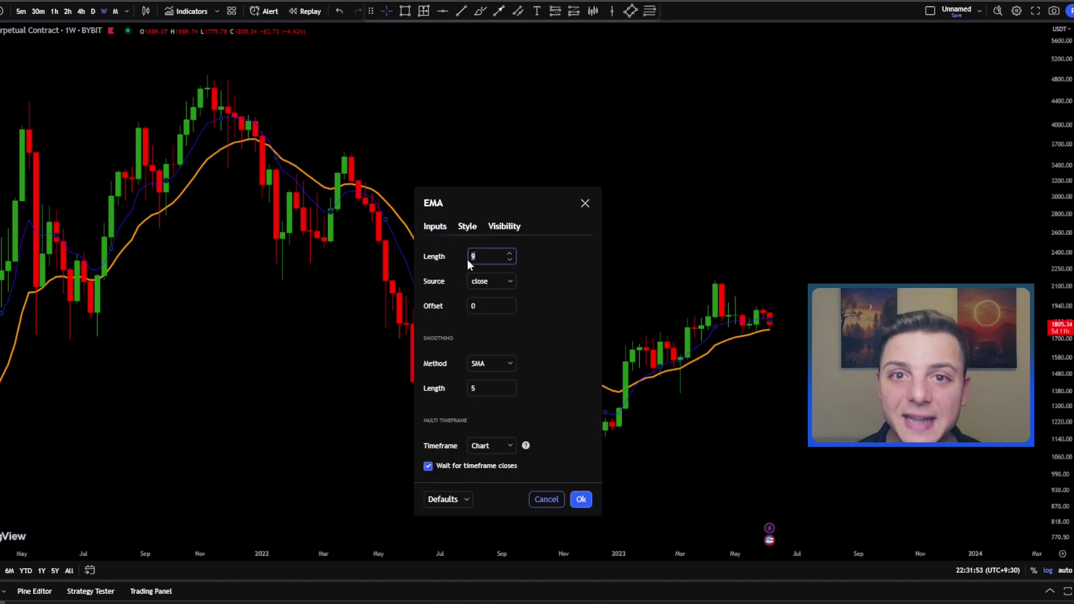
text(21)
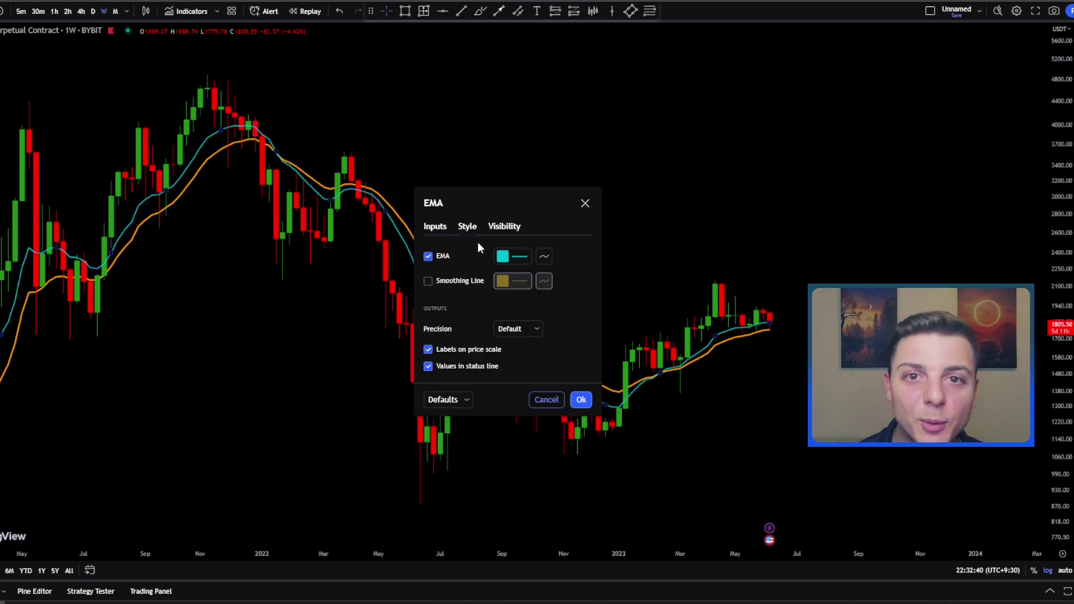
click(512, 256)
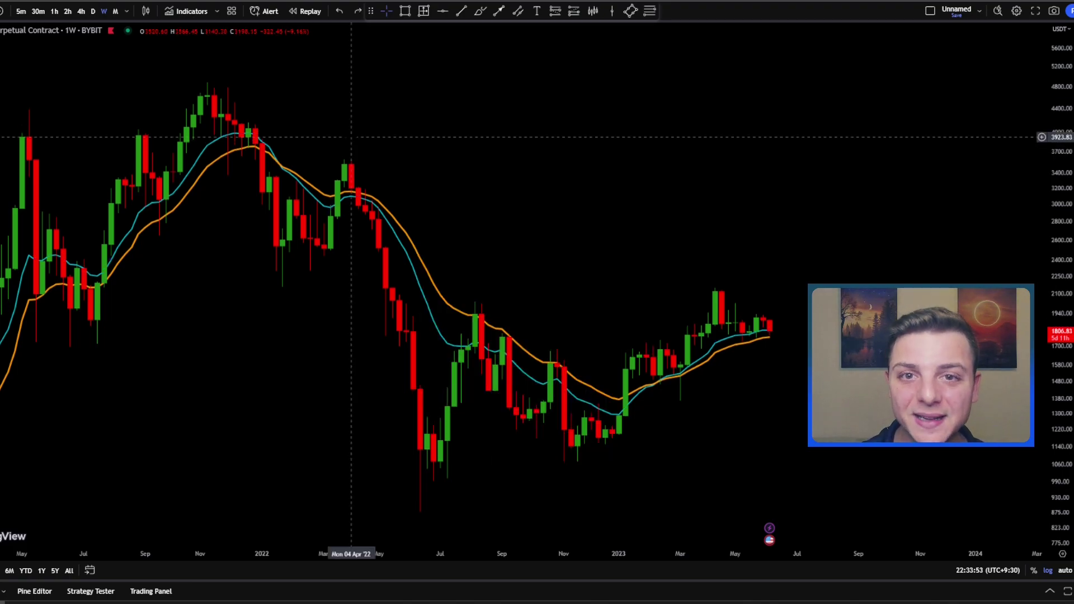
click(480, 11)
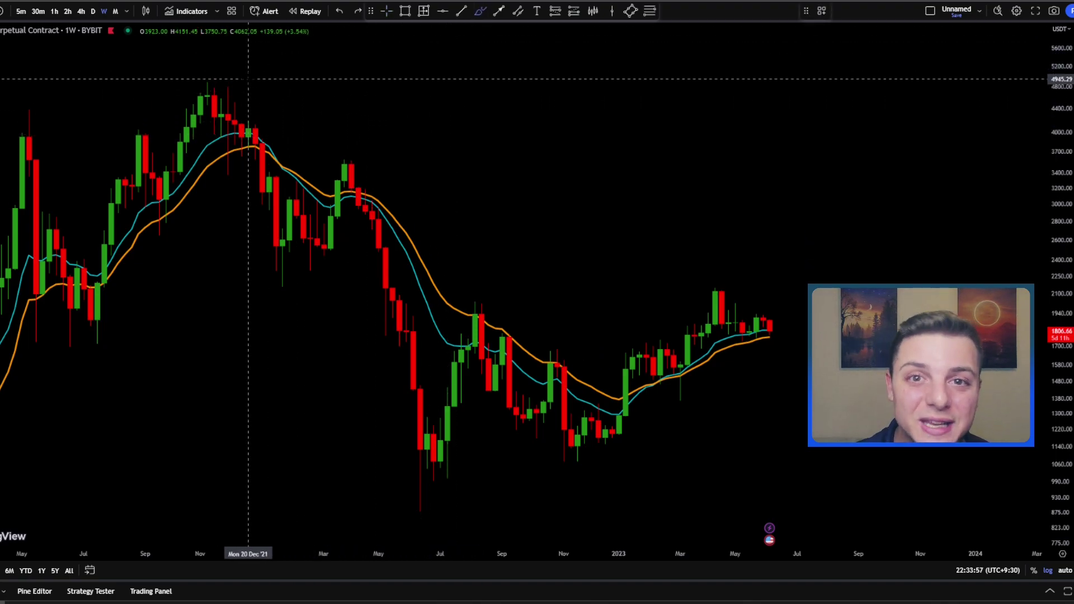
mouse_move(235, 85)
mouse_down()
mouse_move(187, 133)
mouse_move(233, 223)
mouse_move(329, 242)
mouse_move(328, 127)
mouse_move(200, 76)
mouse_up()
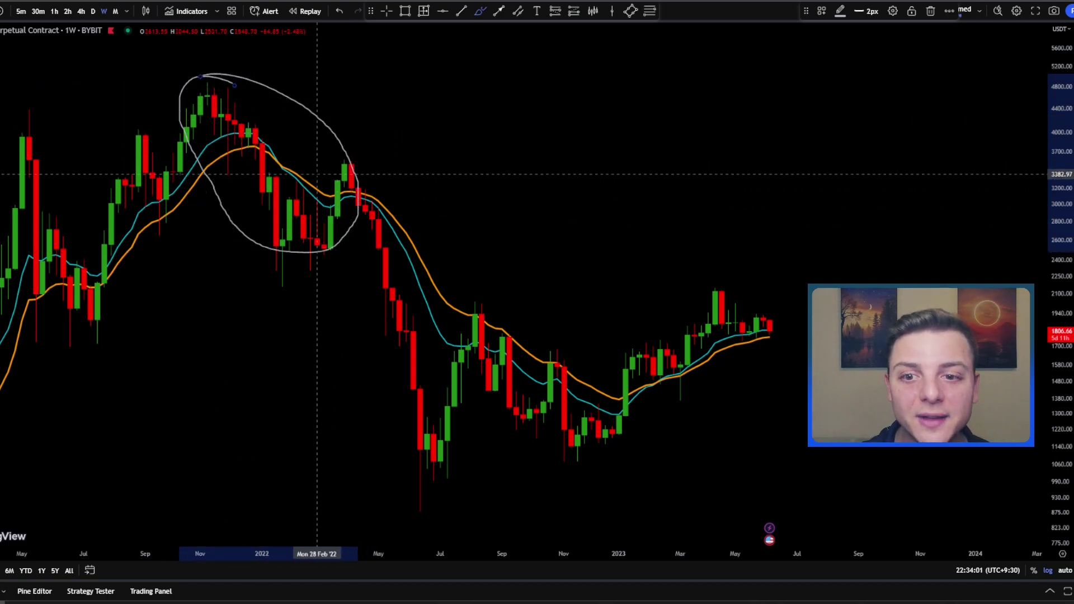
mouse_move(310, 191)
mouse_down()
mouse_move(359, 189)
mouse_move(371, 208)
mouse_move(358, 190)
mouse_move(352, 204)
mouse_move(393, 216)
mouse_move(364, 185)
mouse_up()
key(ctrl+z)
mouse_move(260, 101)
mouse_down()
mouse_move(250, 173)
mouse_move(324, 264)
mouse_move(257, 107)
mouse_up()
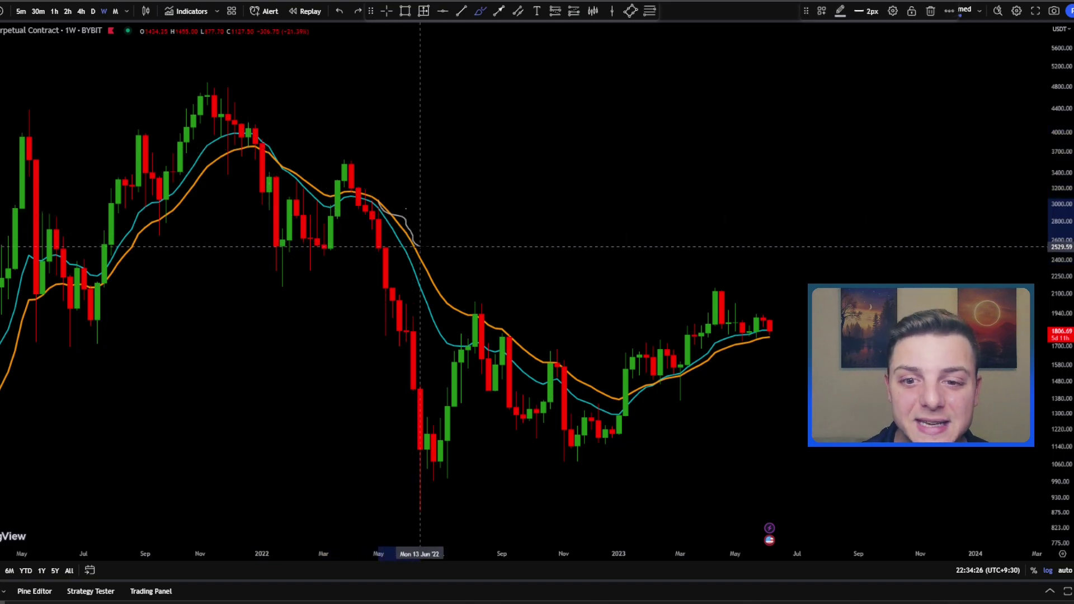
drag(378, 200, 421, 252)
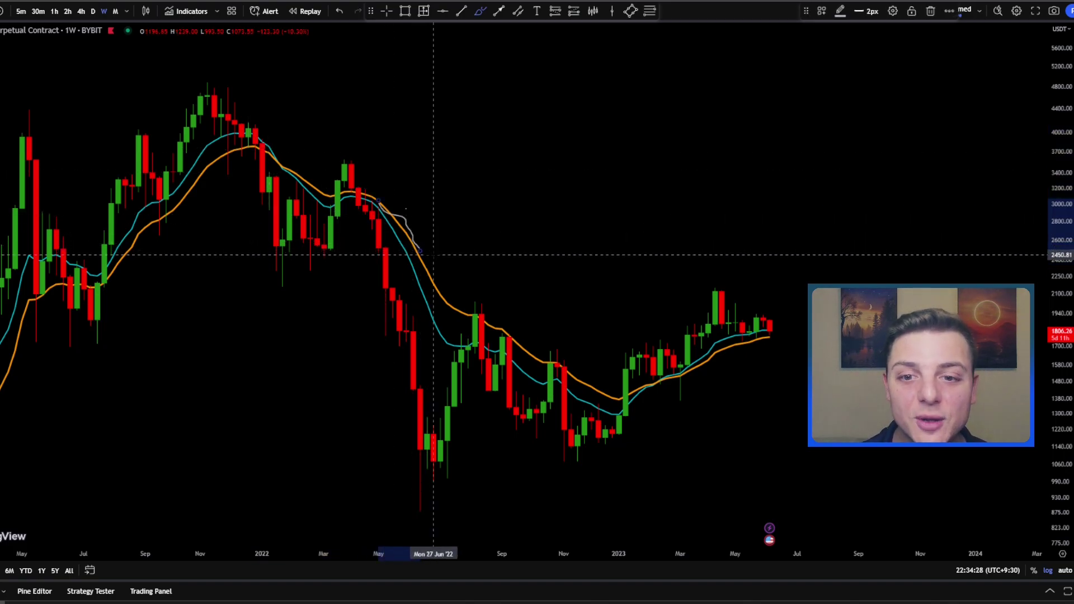
drag(391, 236, 420, 285)
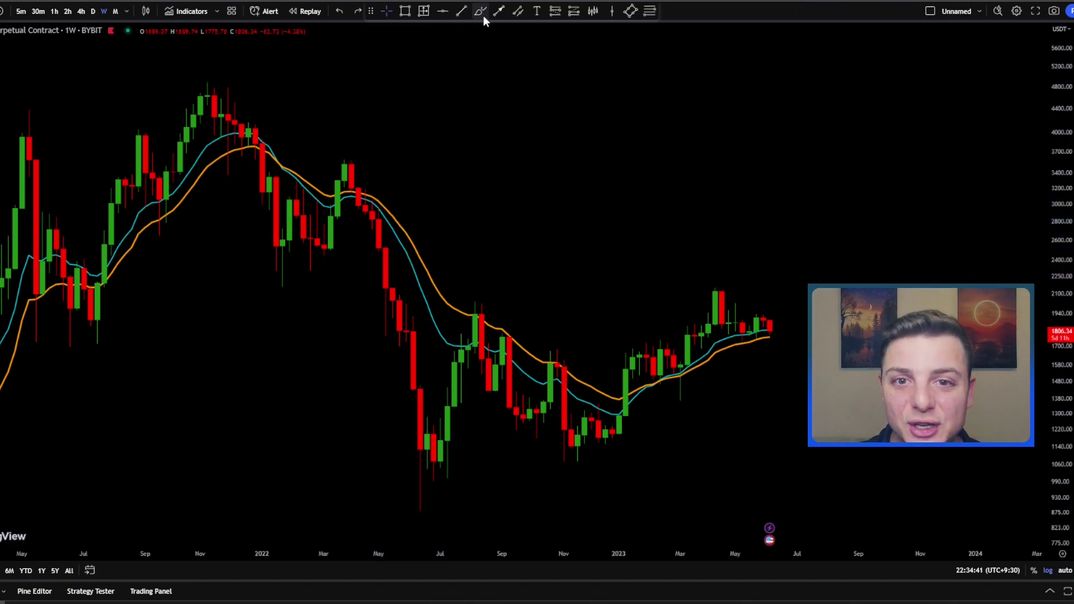
key(ctrl+z)
key(ctrl+z)
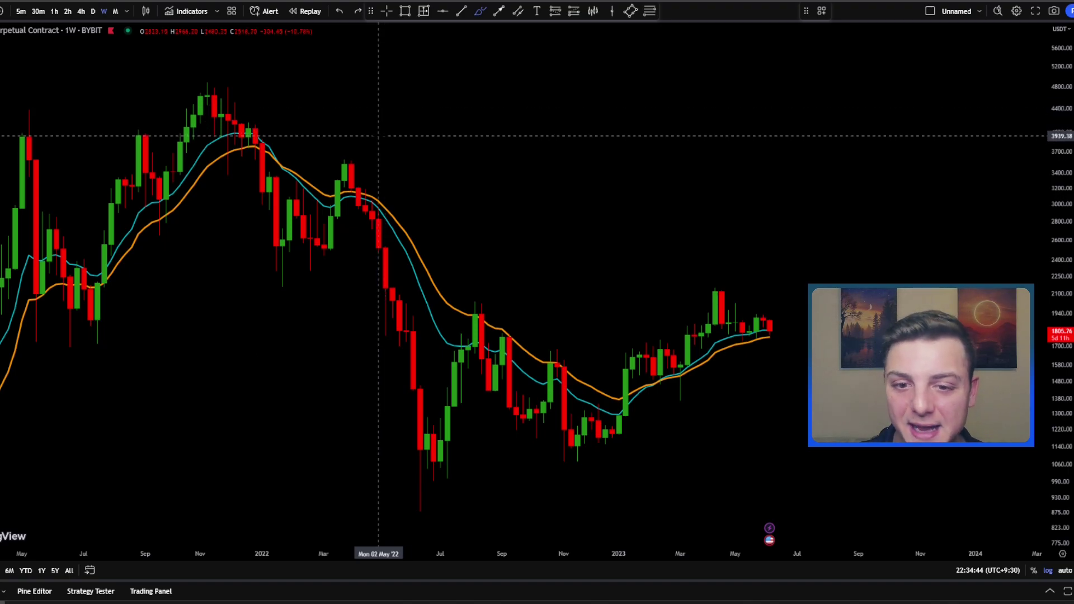
drag(385, 187, 475, 297)
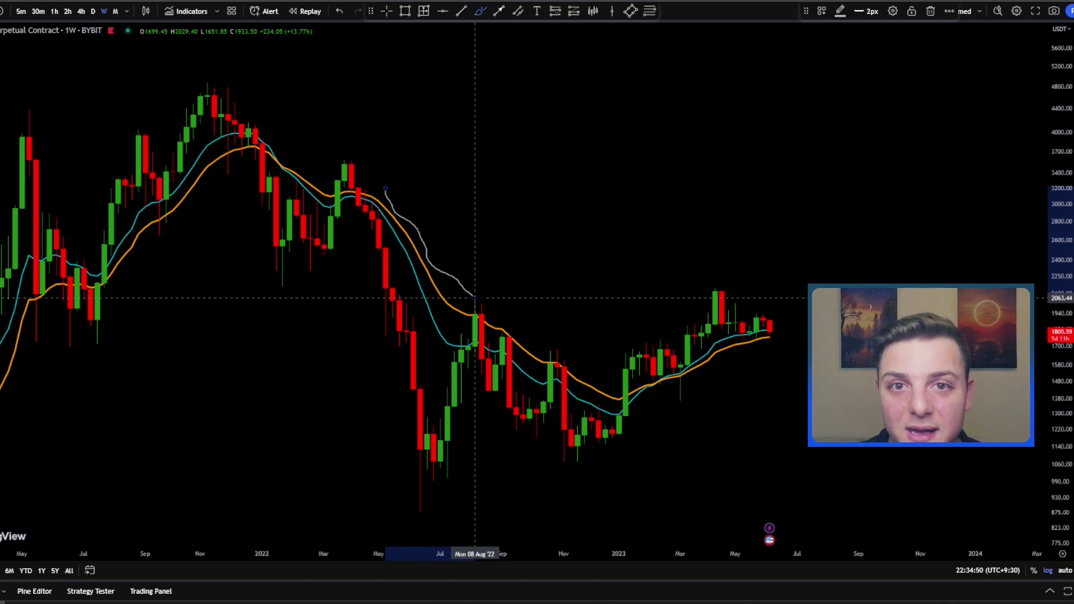
key(ctrl+z)
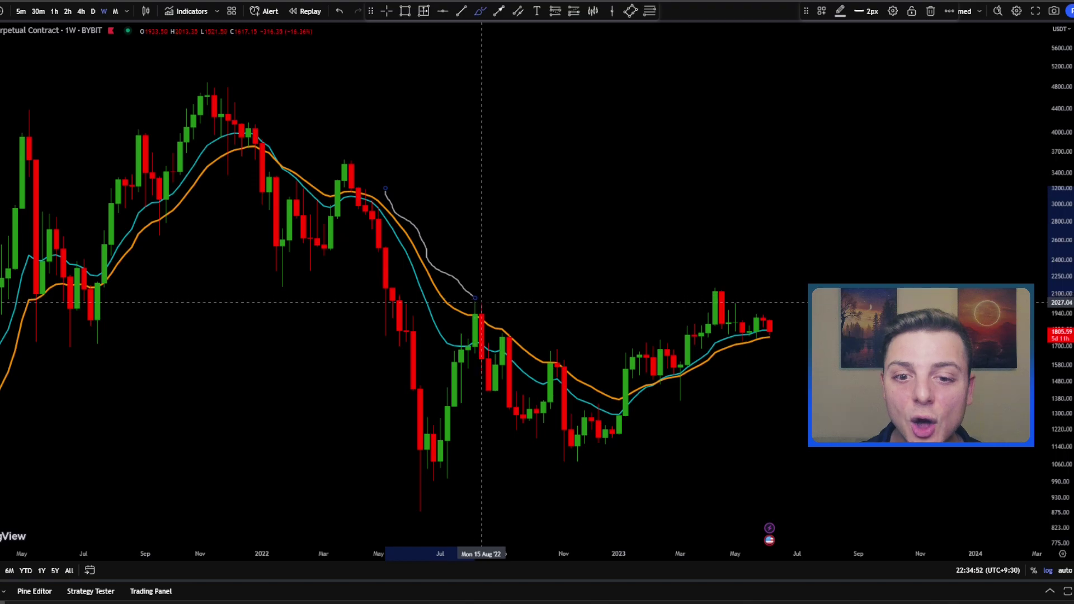
mouse_move(476, 298)
mouse_down()
mouse_move(467, 317)
mouse_move(478, 299)
mouse_up()
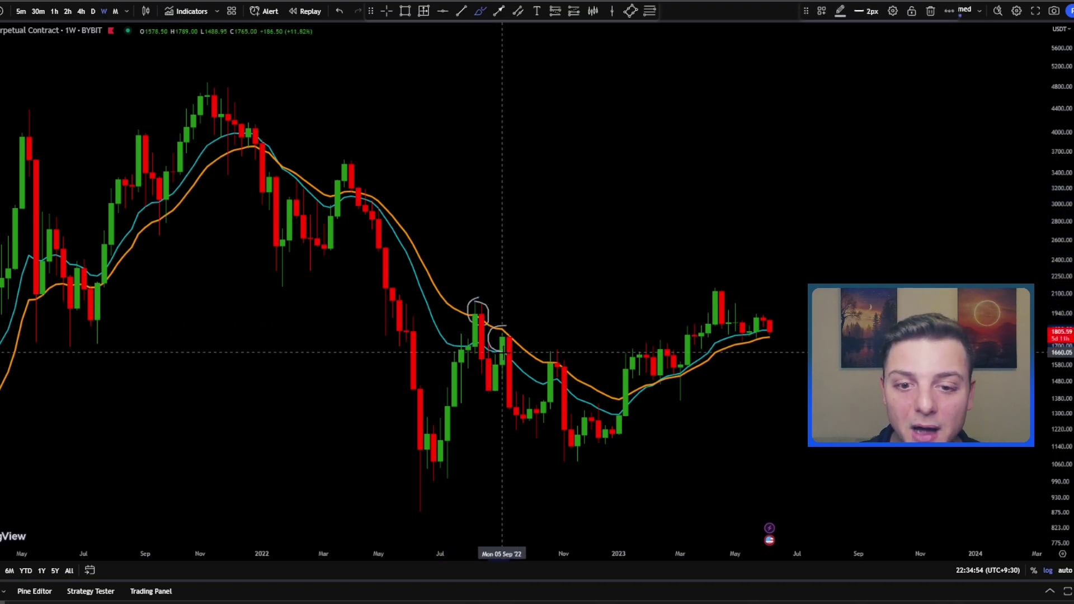
mouse_move(495, 335)
mouse_down()
mouse_move(498, 350)
mouse_move(564, 358)
mouse_up()
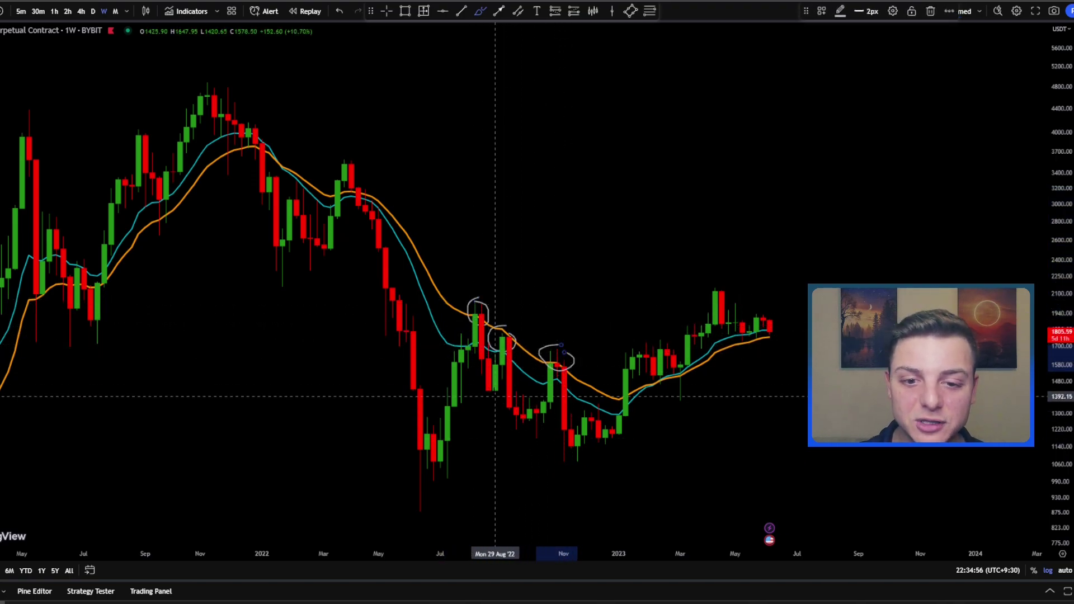
mouse_move(480, 353)
mouse_down()
mouse_move(485, 394)
mouse_move(503, 352)
mouse_up()
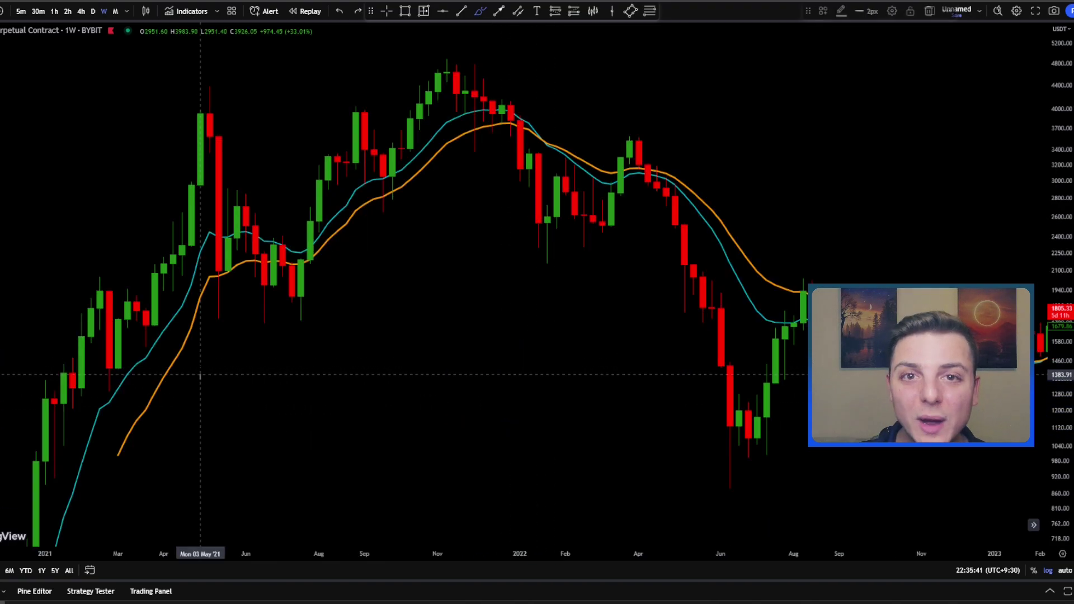
drag(200, 378, 465, 171)
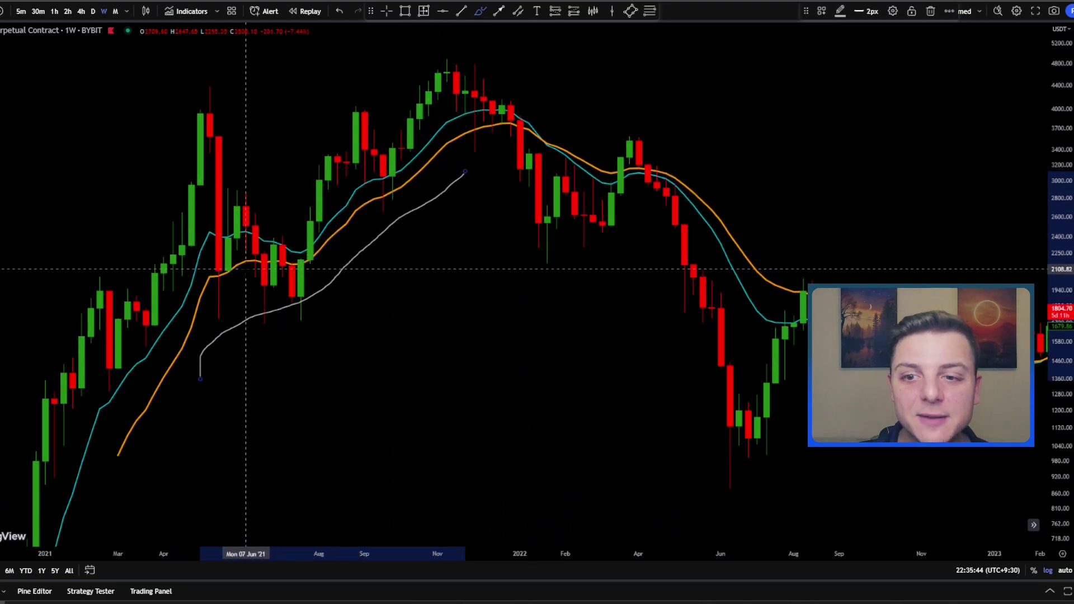
mouse_move(244, 271)
mouse_down()
mouse_move(233, 255)
mouse_move(216, 283)
mouse_move(254, 269)
mouse_up()
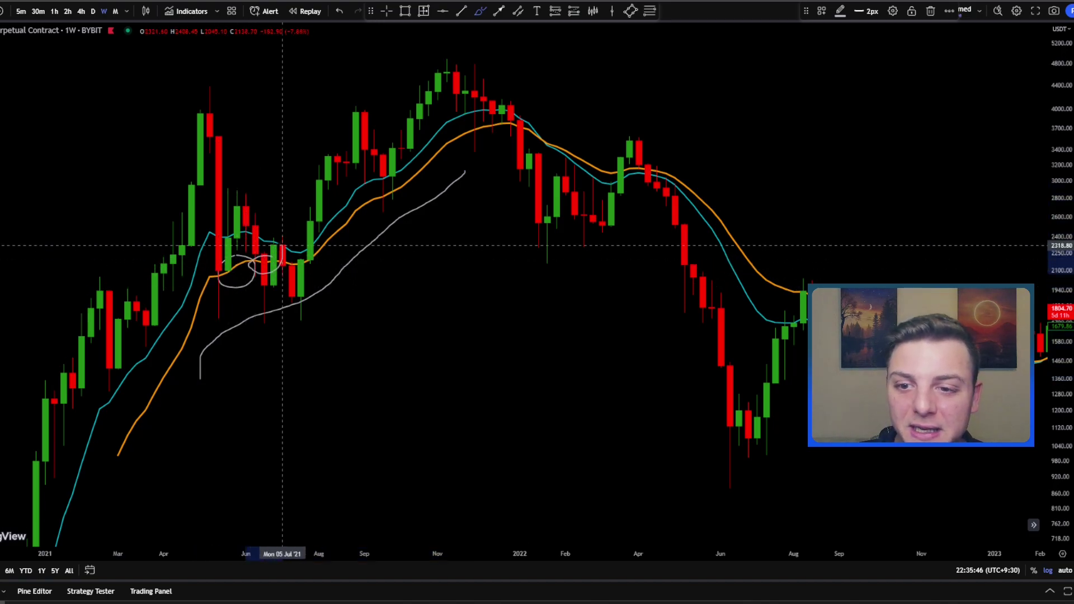
mouse_move(384, 184)
mouse_down()
mouse_move(393, 209)
mouse_move(358, 194)
mouse_move(384, 205)
mouse_move(401, 184)
mouse_move(372, 211)
mouse_move(393, 211)
mouse_move(383, 189)
mouse_move(426, 92)
mouse_move(413, 148)
mouse_up()
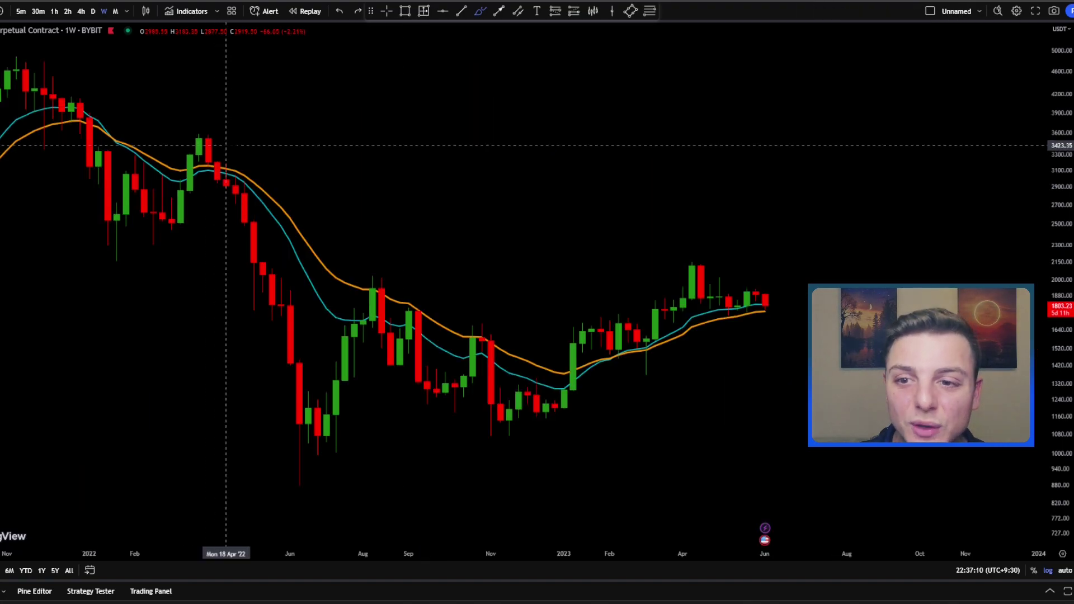
Step: Trace the 2022 decline above the EMAs and circle the April, August, September and October rejections
mouse_move(300, 206)
mouse_down()
mouse_move(386, 266)
mouse_move(546, 339)
mouse_up()
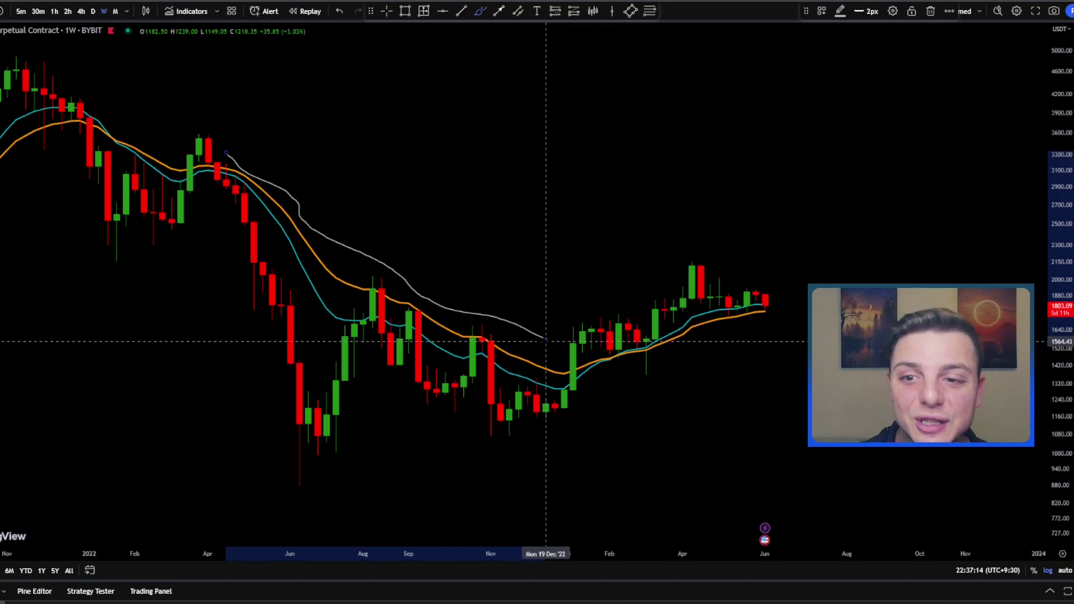
mouse_move(116, 98)
mouse_down()
mouse_move(120, 113)
mouse_move(245, 148)
mouse_move(329, 235)
mouse_move(503, 296)
mouse_move(571, 338)
mouse_up()
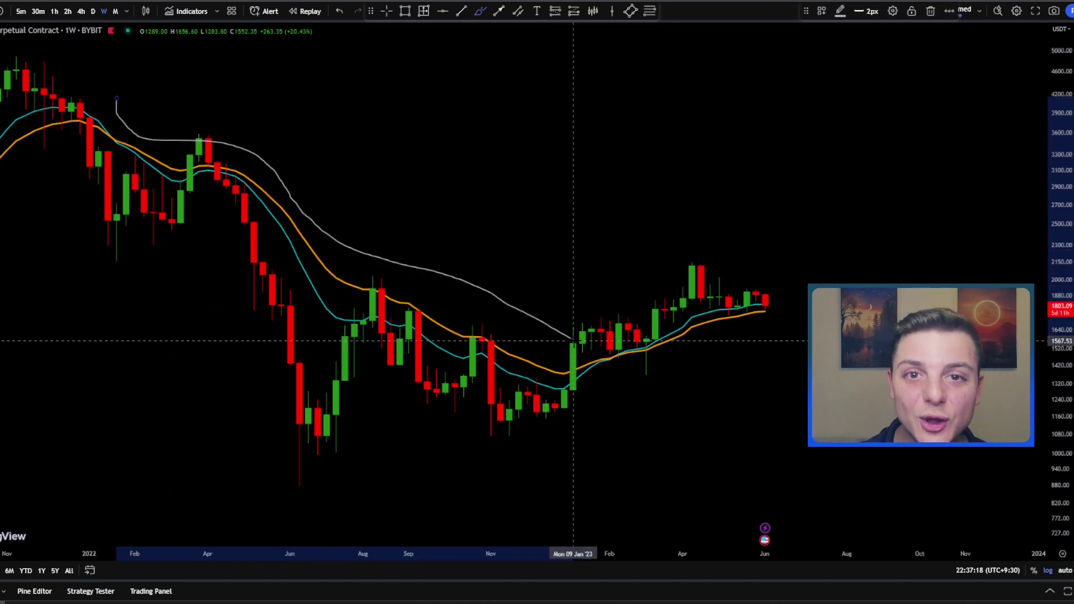
drag(204, 137, 199, 139)
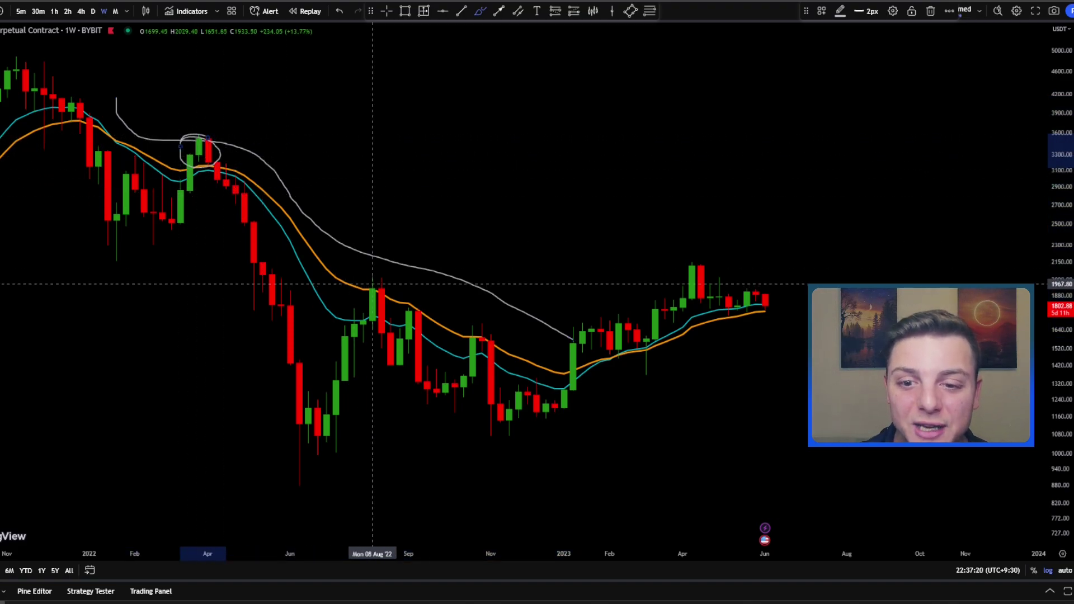
mouse_move(372, 293)
mouse_down()
mouse_move(382, 304)
mouse_move(398, 291)
mouse_move(417, 316)
mouse_up()
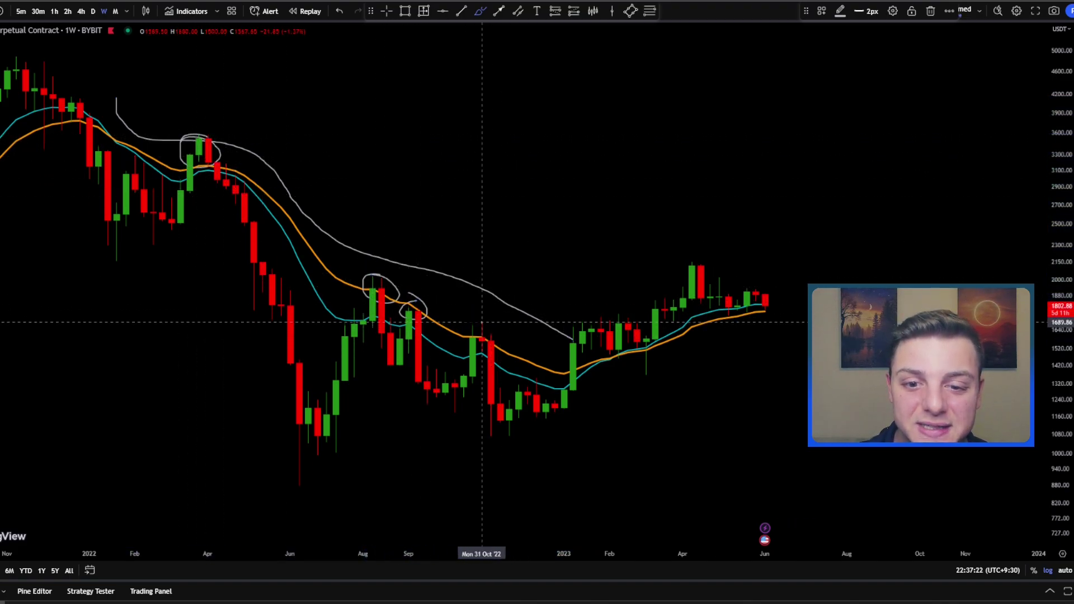
mouse_move(480, 323)
mouse_down()
mouse_move(526, 428)
mouse_move(494, 411)
mouse_up()
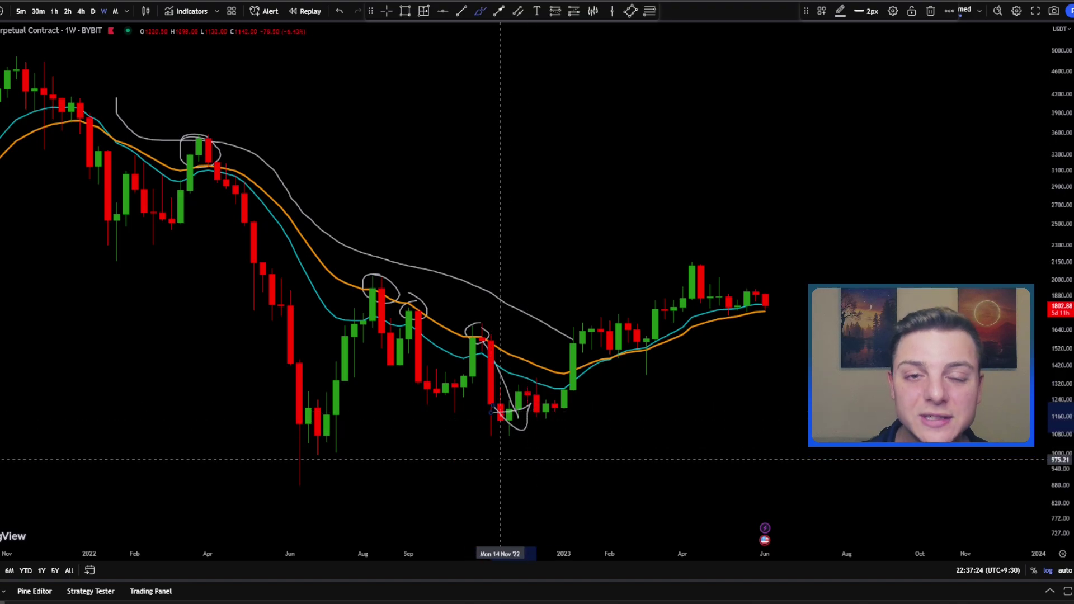
Step: Draw a line under the 2023 candles and circle the February and latest pullbacks onto the averages
drag(574, 382, 765, 320)
key(ctrl+z)
drag(601, 375, 766, 320)
mouse_move(616, 344)
mouse_down()
mouse_move(601, 355)
mouse_move(615, 366)
mouse_move(629, 342)
mouse_move(635, 355)
mouse_move(654, 342)
mouse_up()
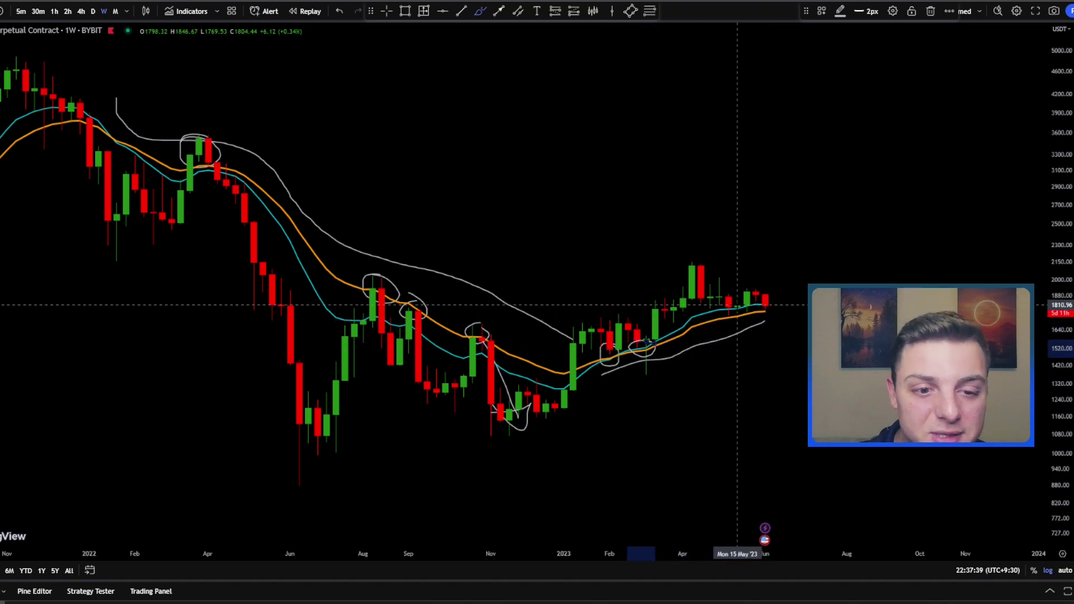
mouse_move(711, 319)
mouse_down()
mouse_move(772, 312)
mouse_move(728, 304)
mouse_up()
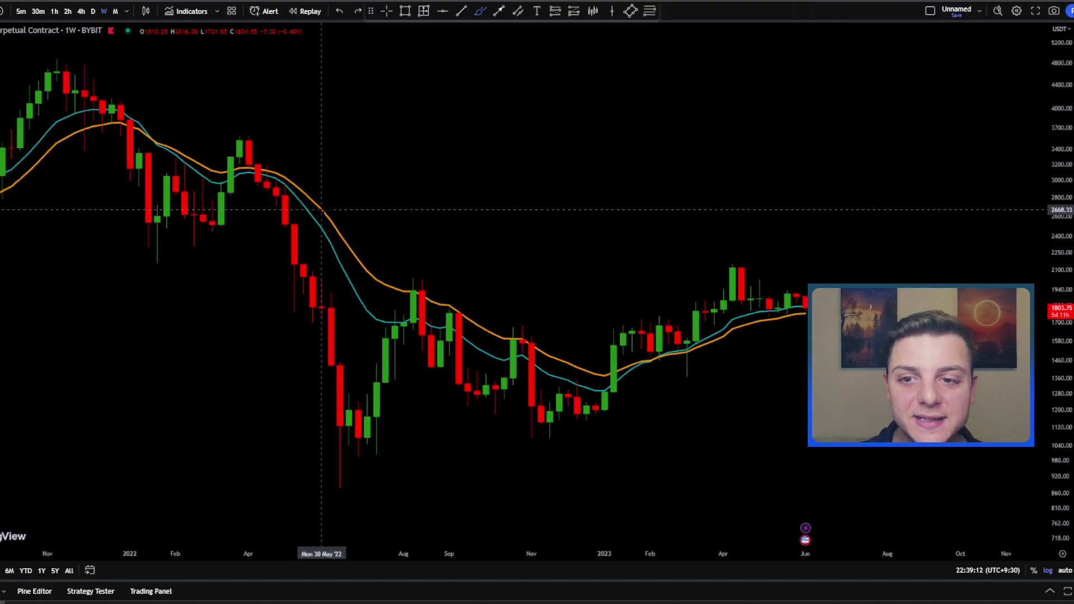
Step: Try freehand strokes and a circle along the averages in the 2022 drop, undoing them all
drag(322, 210, 365, 271)
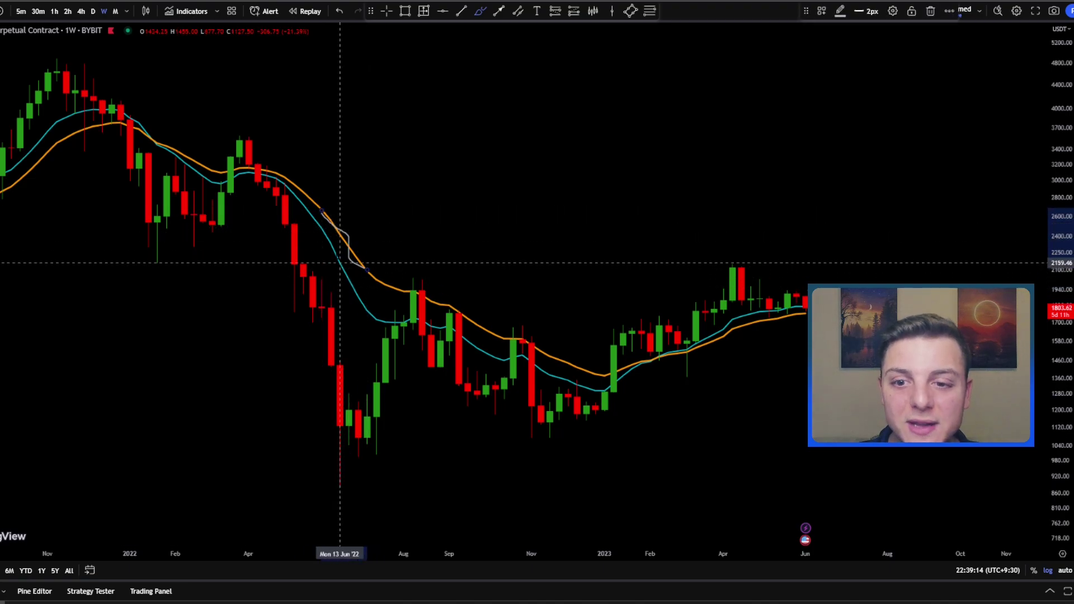
drag(321, 232, 349, 305)
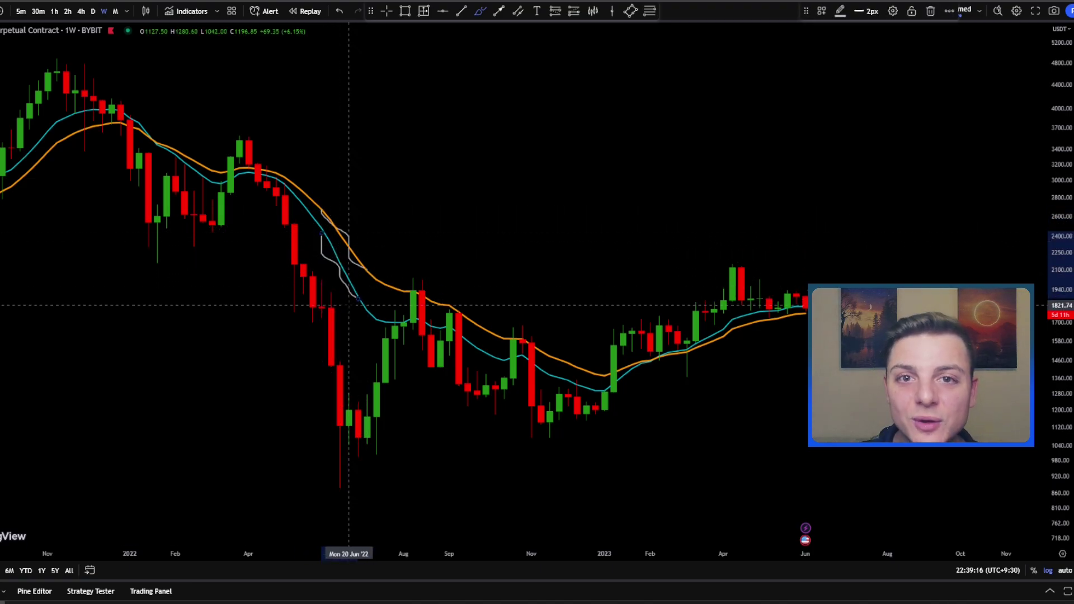
mouse_move(340, 244)
mouse_down()
mouse_move(403, 313)
mouse_move(450, 324)
mouse_up()
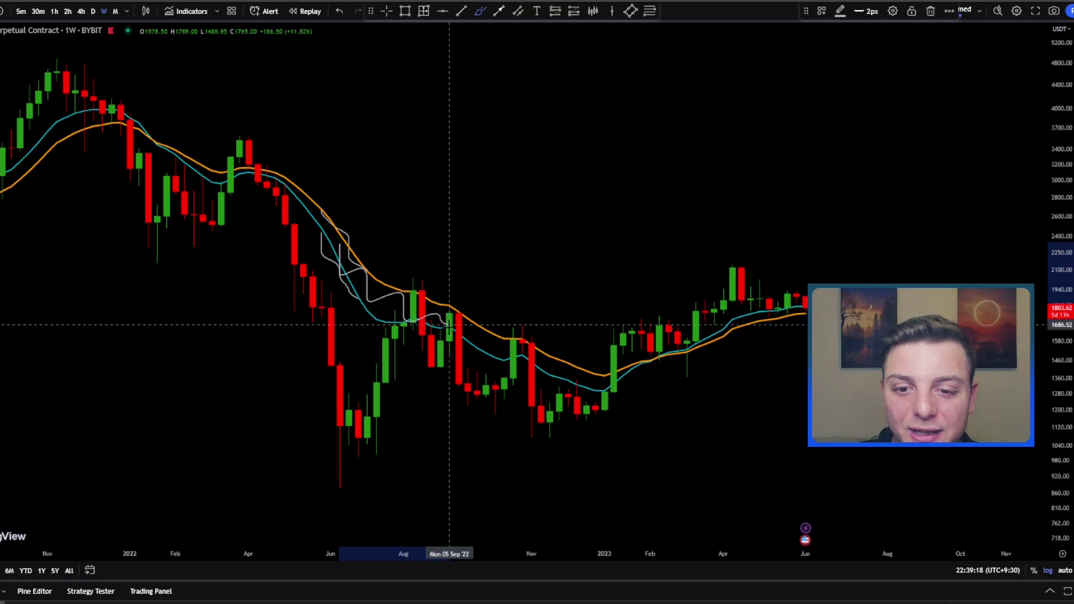
key(ctrl+z)
key(ctrl+z)
key(ctrl+z)
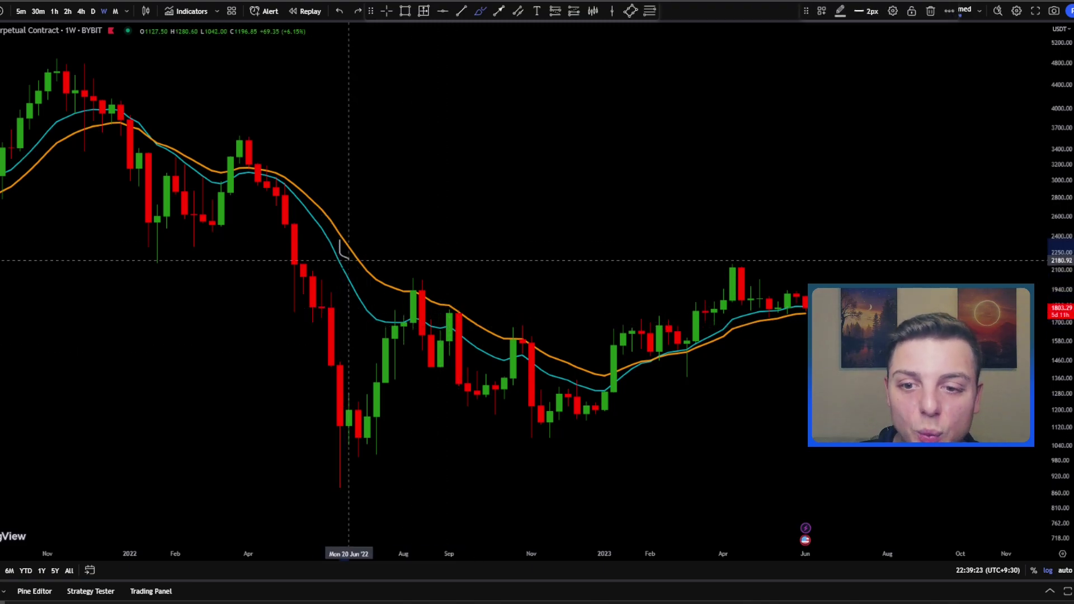
drag(347, 259, 367, 300)
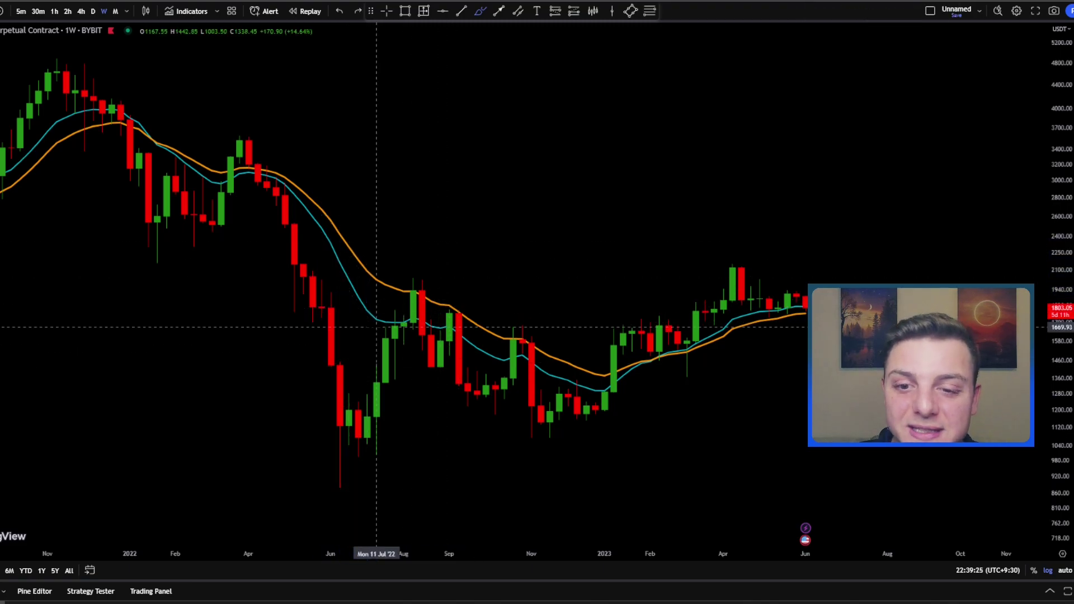
key(ctrl+z)
mouse_move(312, 162)
mouse_down()
mouse_move(413, 272)
mouse_move(385, 309)
mouse_move(412, 304)
mouse_move(623, 383)
mouse_up()
key(ctrl+z)
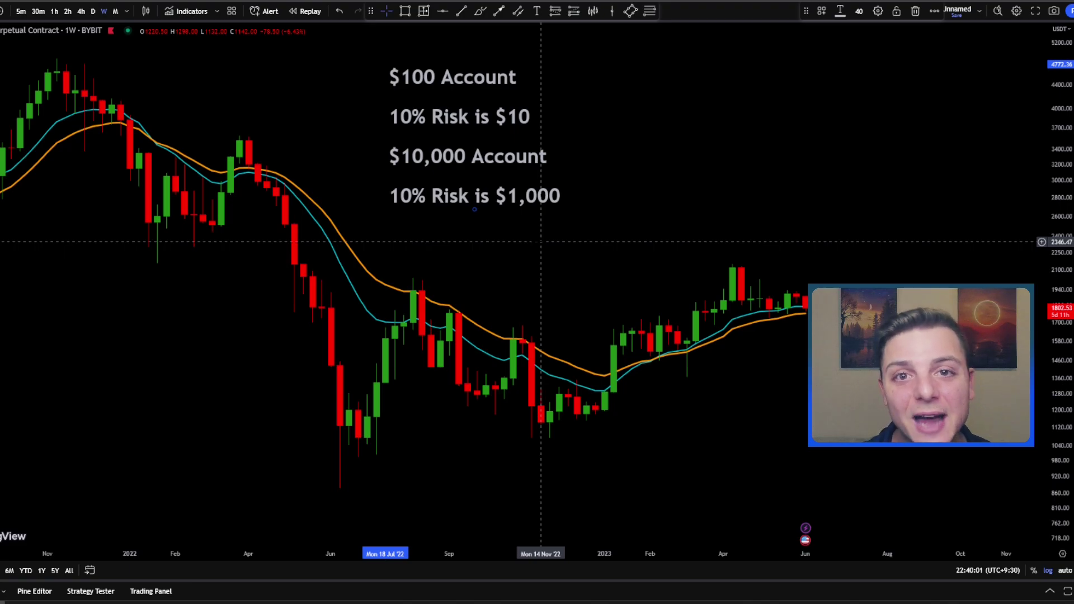
mouse_move(425, 273)
mouse_down()
mouse_move(408, 288)
mouse_move(484, 348)
mouse_move(544, 321)
mouse_move(423, 270)
mouse_up()
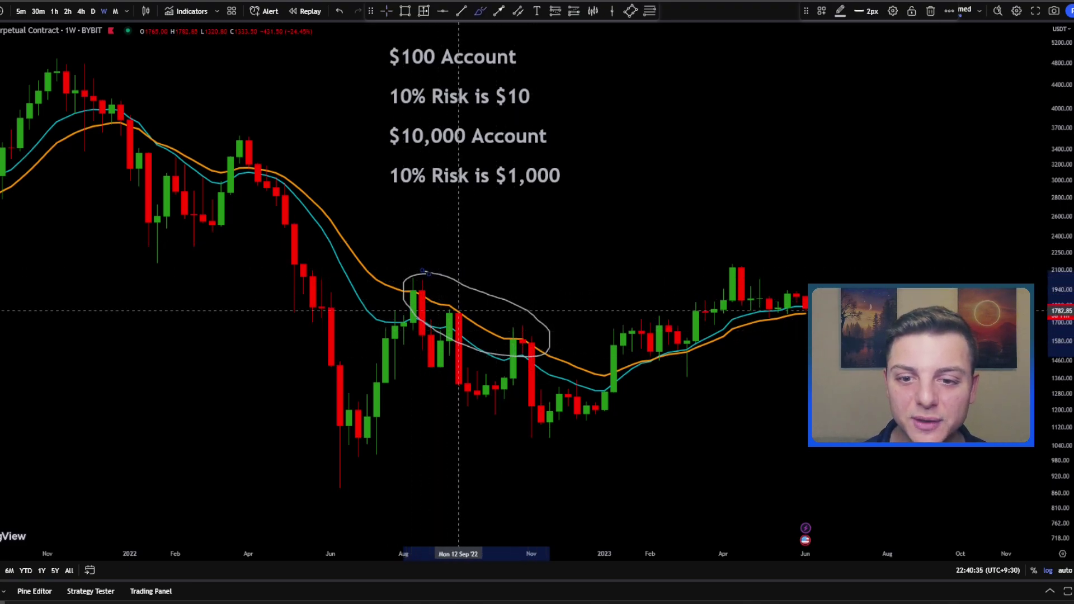
key(ctrl+z)
Step: Measure the drops after the August, September and October 2022 rejections (about 32%) and trace the decline
click(424, 11)
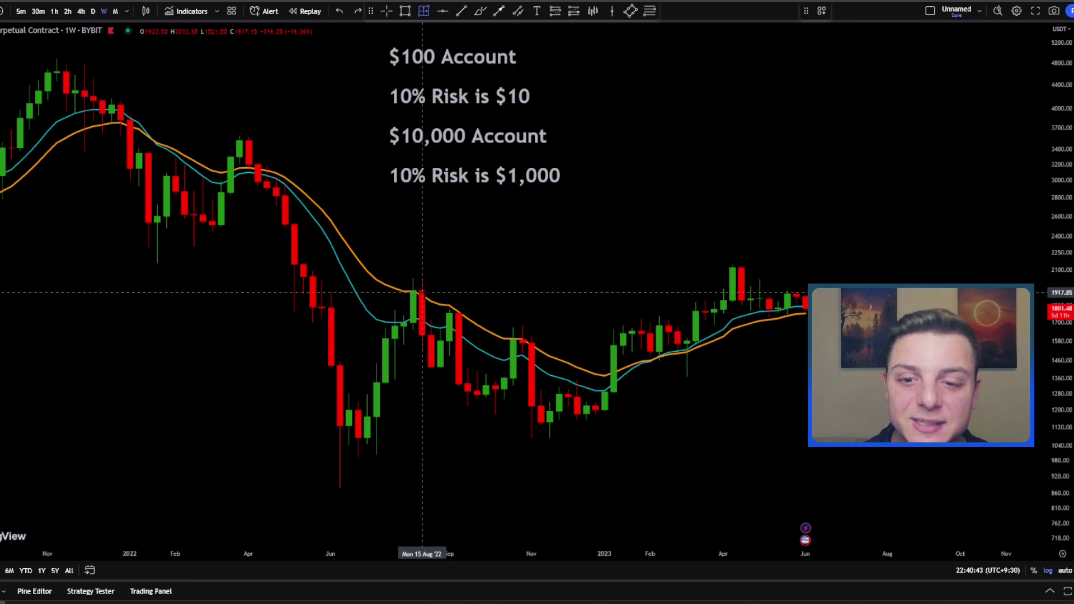
shift+click(422, 293)
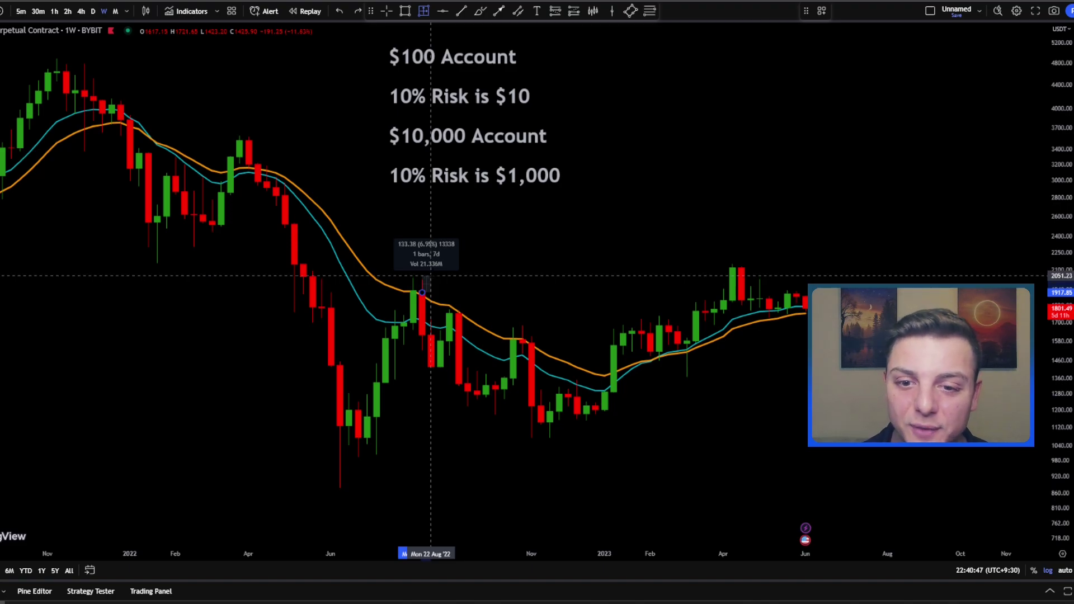
click(431, 267)
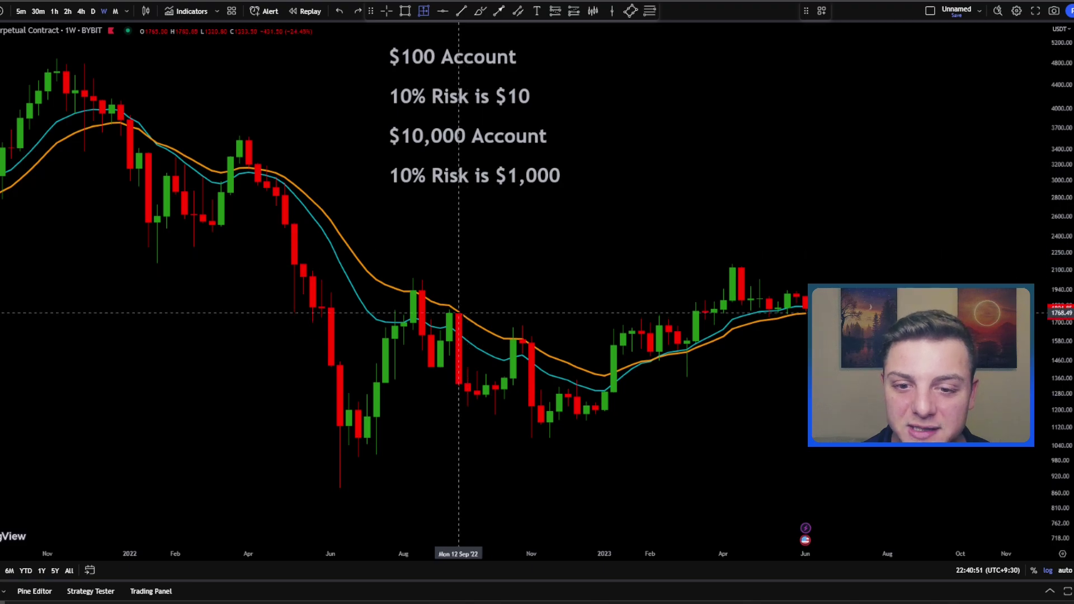
shift+click(467, 315)
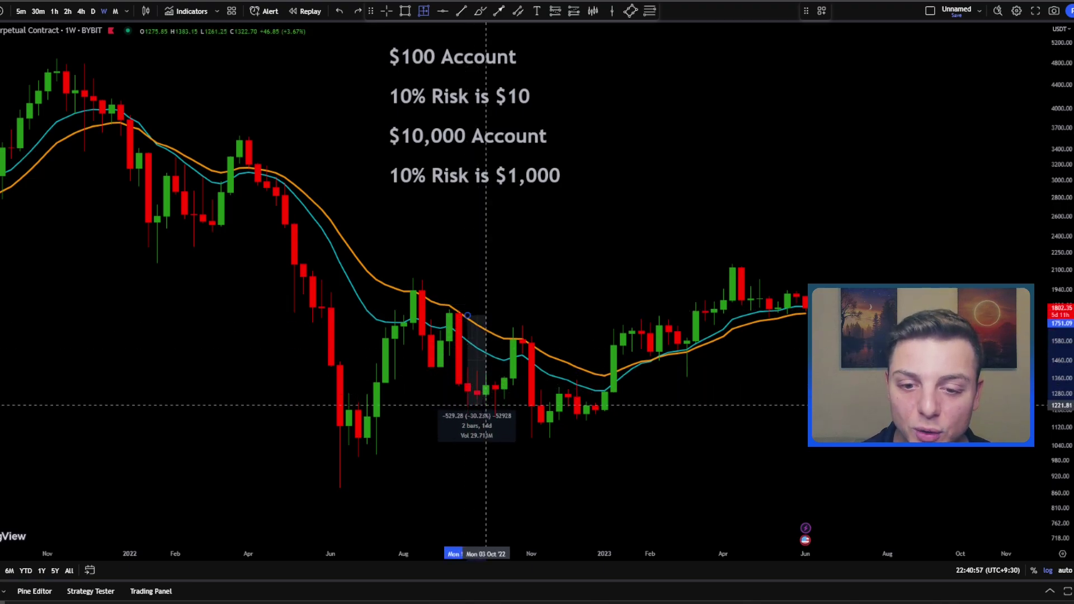
click(485, 412)
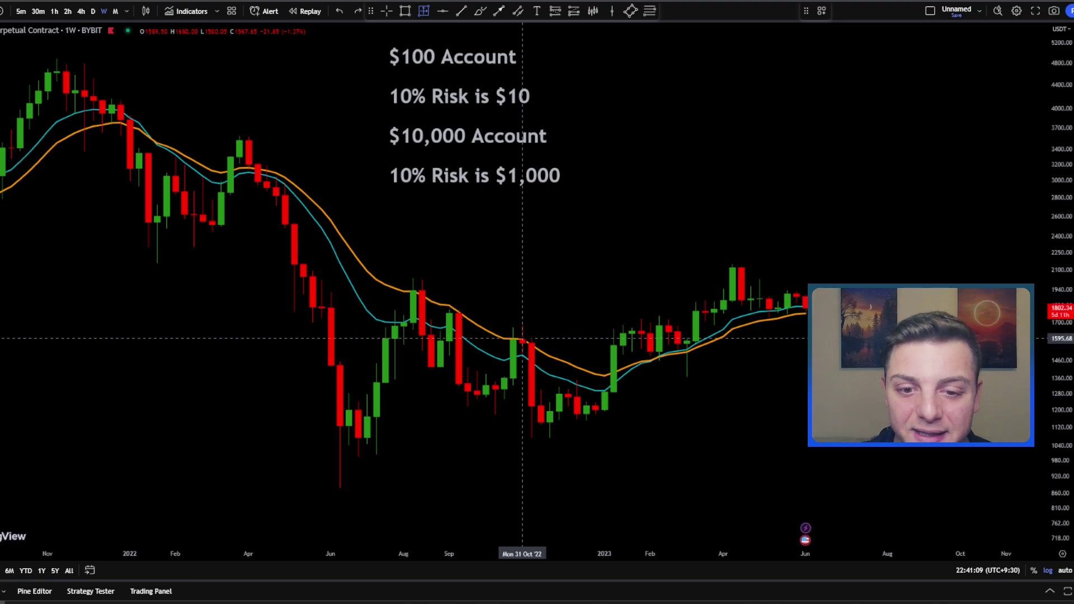
shift+click(523, 339)
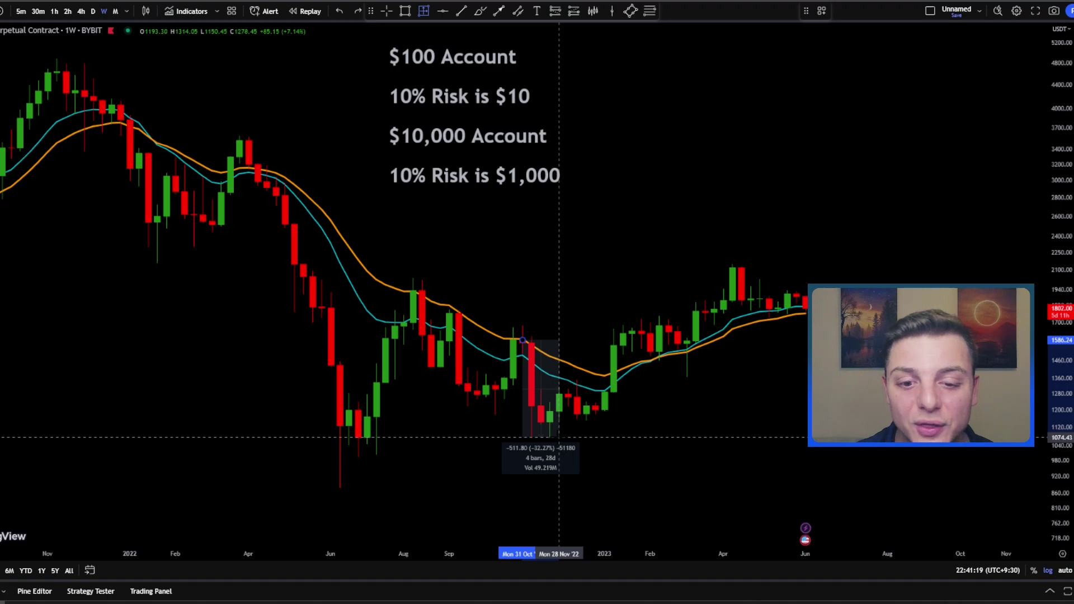
mouse_move(377, 224)
mouse_down()
mouse_move(419, 275)
mouse_move(546, 323)
mouse_move(577, 353)
mouse_up()
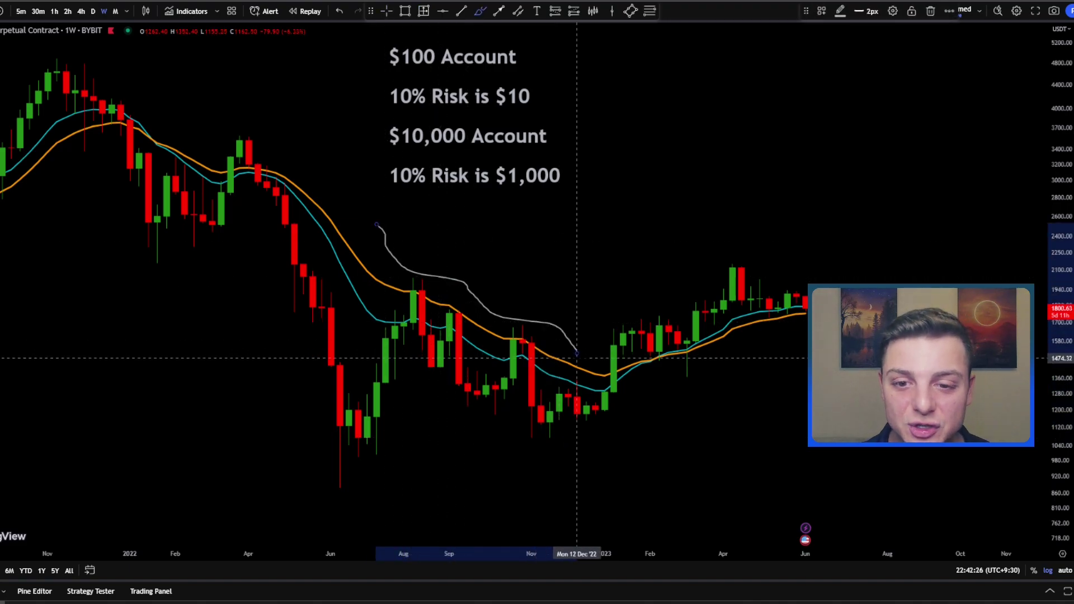
mouse_move(414, 280)
mouse_down()
mouse_move(425, 313)
mouse_move(448, 330)
mouse_move(513, 315)
mouse_up()
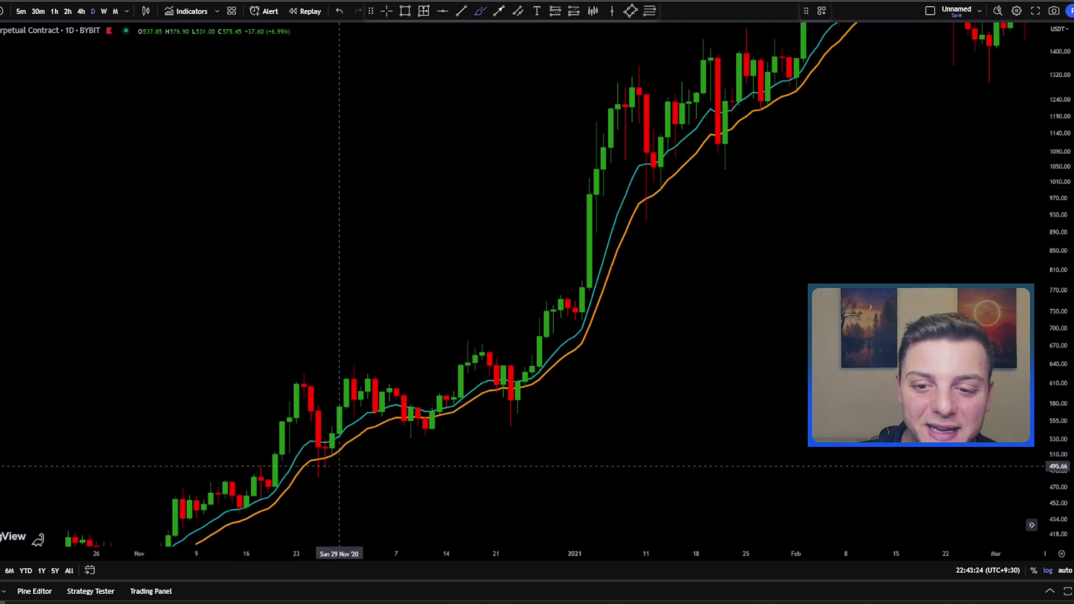
Step: Sketch trend curves and a measurement of the rally from November 2020, then discard them
mouse_move(342, 467)
mouse_down()
mouse_move(523, 423)
mouse_move(661, 336)
mouse_up()
key(ctrl+z)
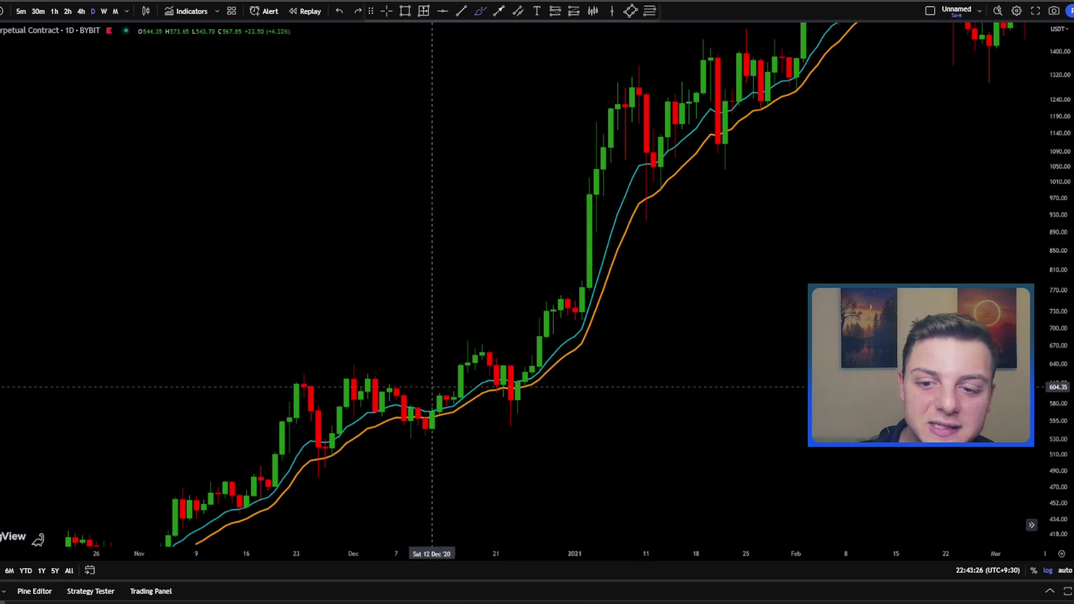
click(424, 10)
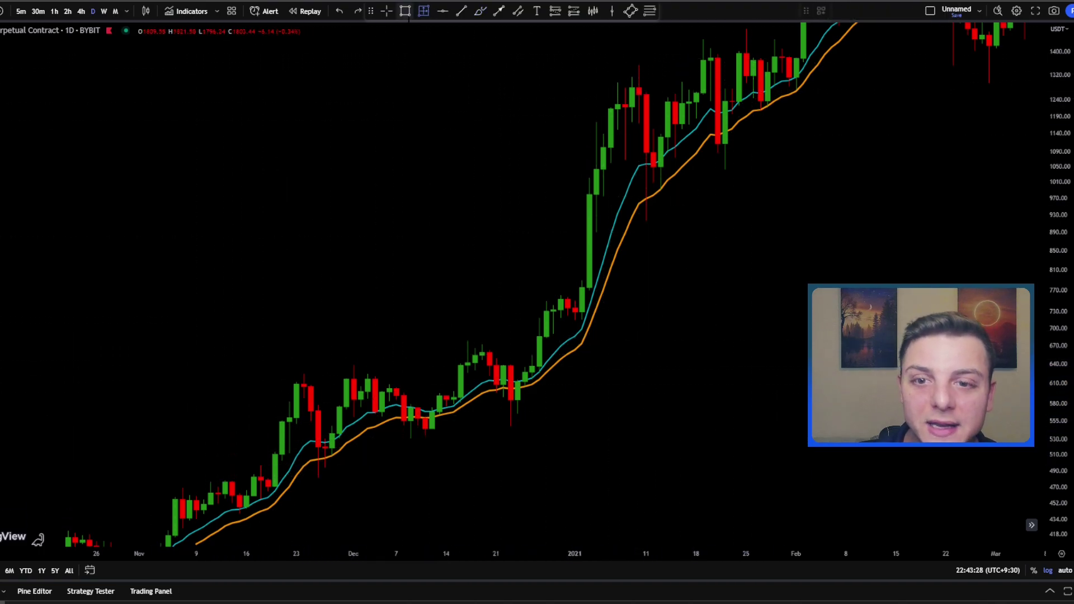
click(182, 532)
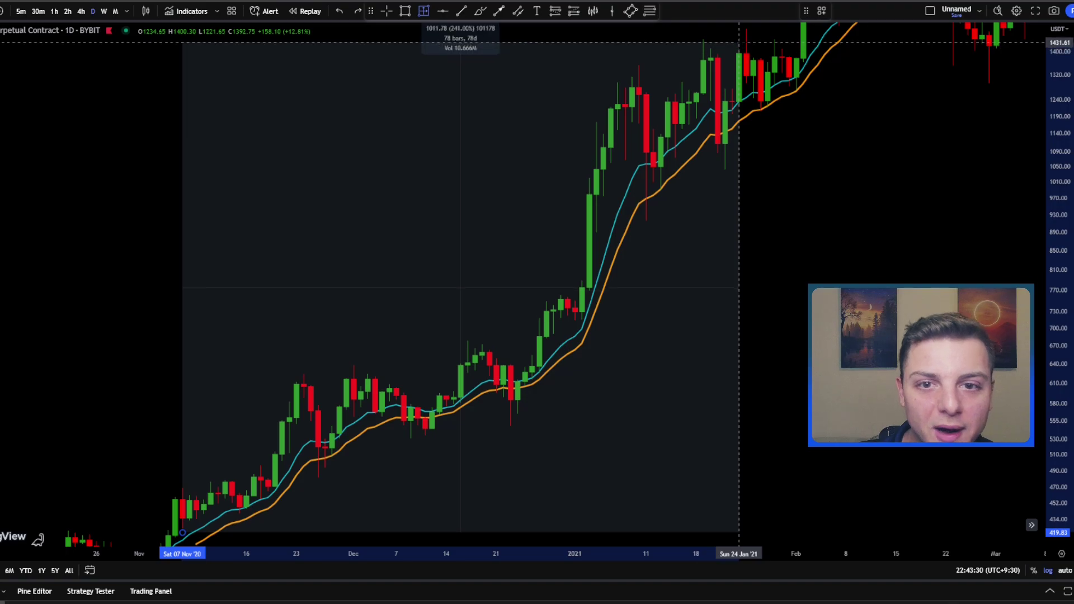
key(Escape)
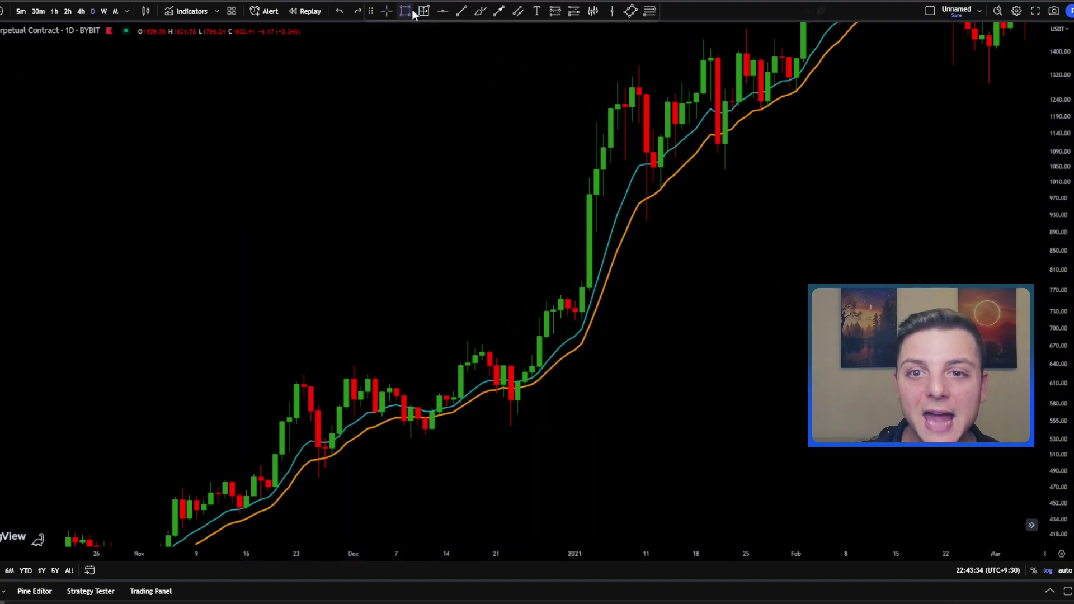
click(481, 10)
mouse_move(296, 490)
mouse_down()
mouse_move(456, 439)
mouse_move(710, 221)
mouse_up()
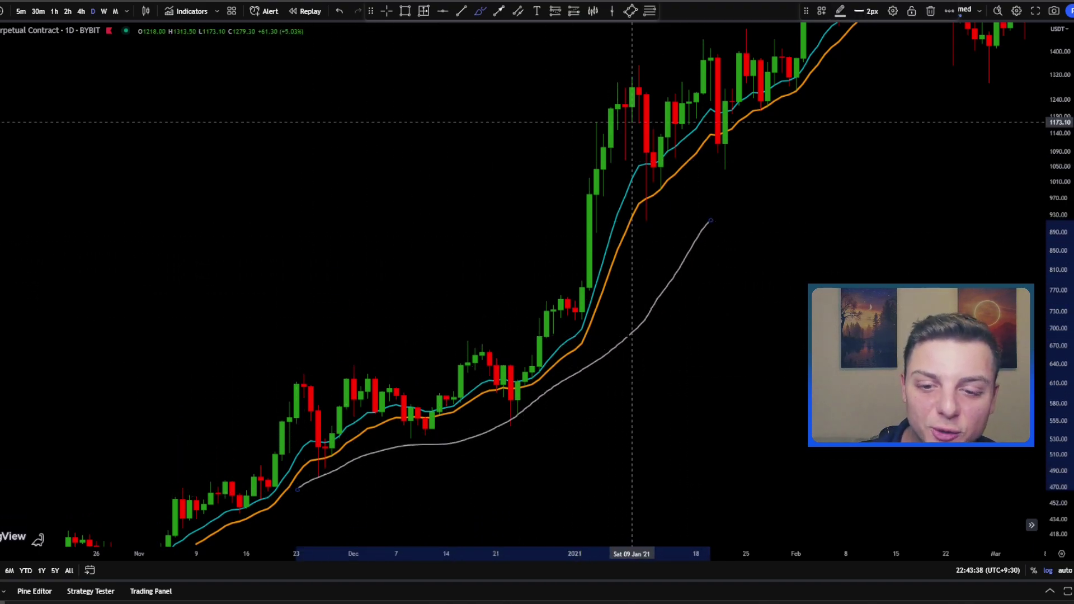
key(ctrl+z)
Step: Circle each EMA pullback from late November through February, removing one stray loop
drag(325, 431, 312, 432)
drag(425, 408, 446, 428)
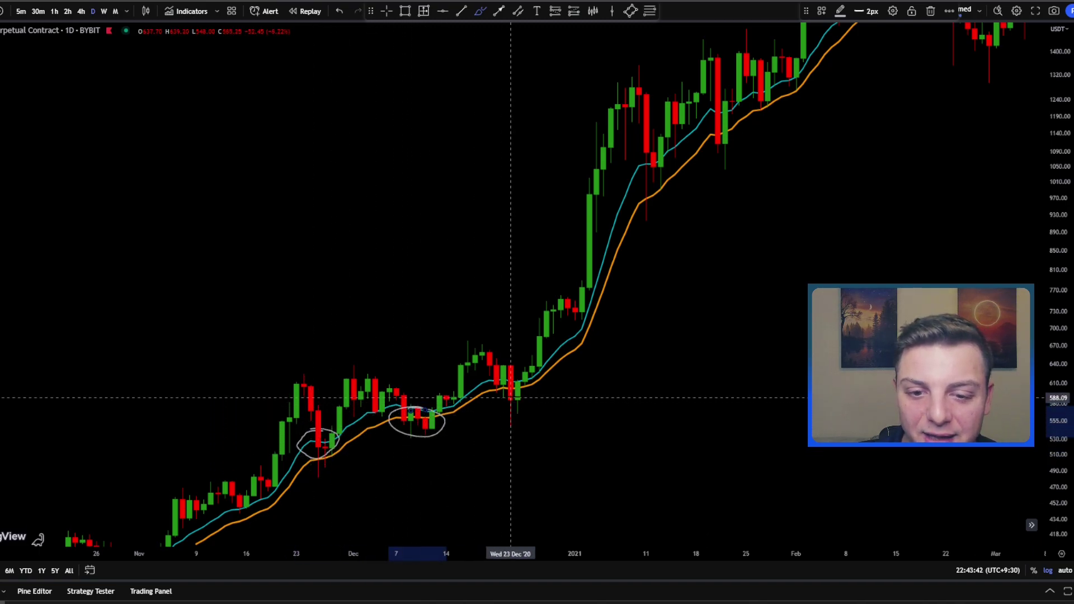
mouse_move(509, 376)
mouse_down()
mouse_move(506, 386)
mouse_move(528, 389)
mouse_move(576, 352)
mouse_move(546, 363)
mouse_move(571, 331)
mouse_move(588, 341)
mouse_up()
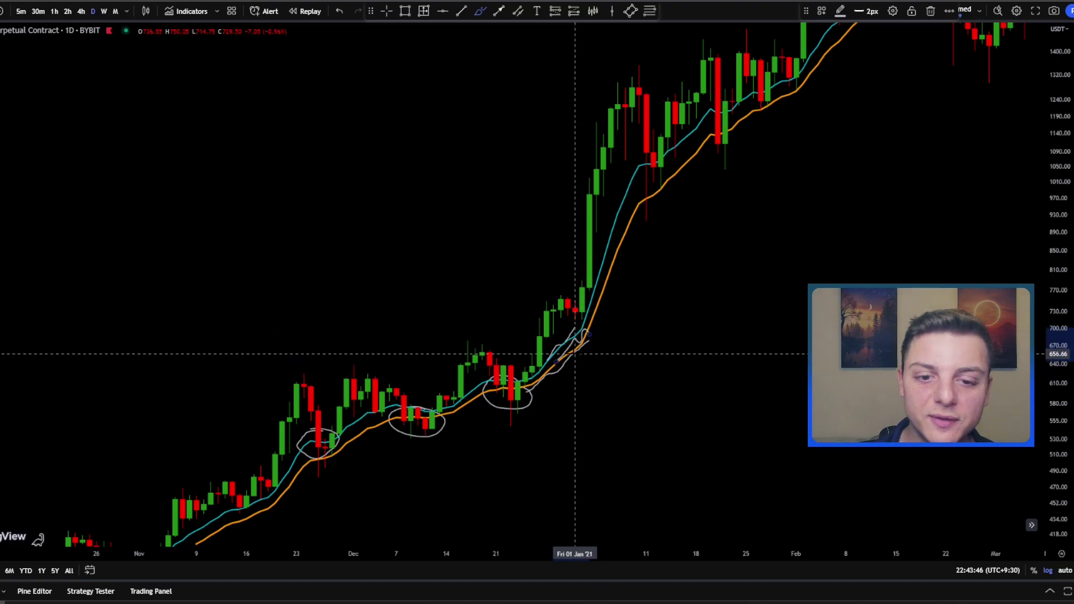
key(ctrl+z)
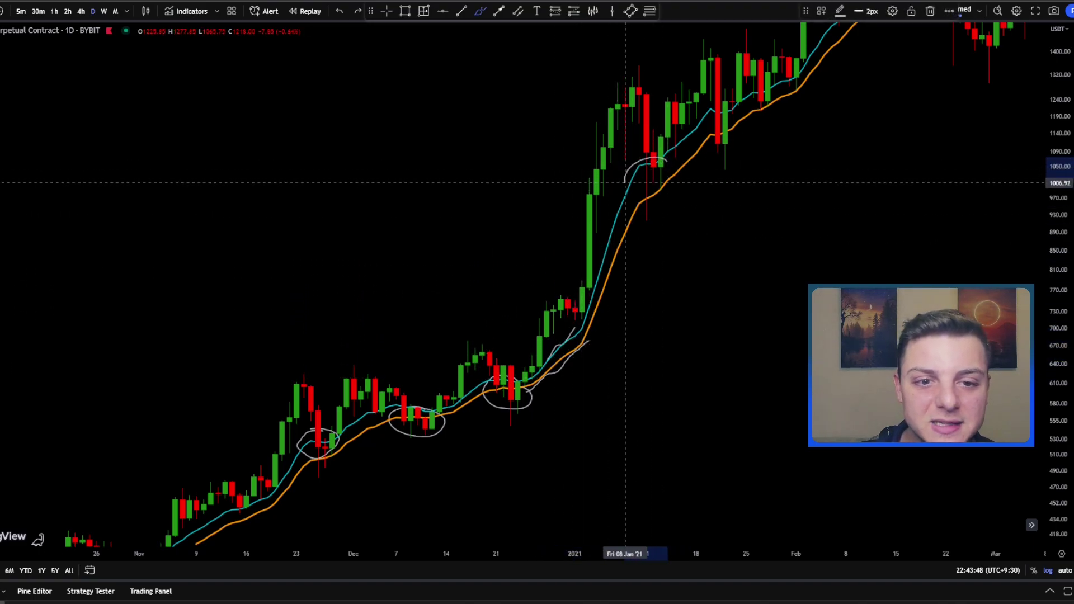
drag(654, 159, 657, 161)
mouse_move(727, 118)
mouse_down()
mouse_move(767, 173)
mouse_move(720, 247)
mouse_up()
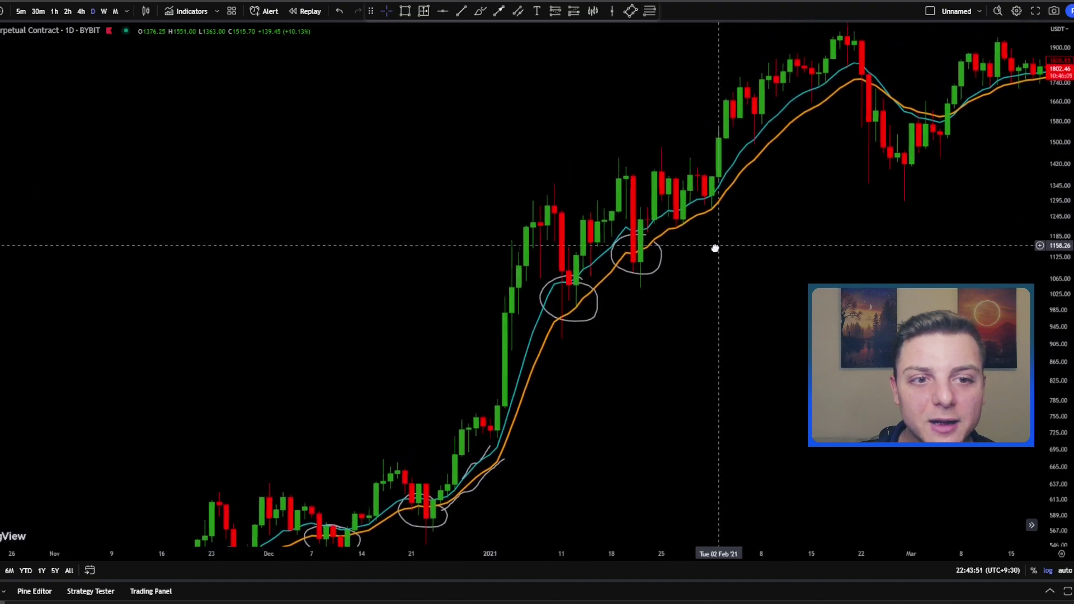
click(480, 11)
drag(712, 199, 717, 202)
drag(766, 128, 773, 125)
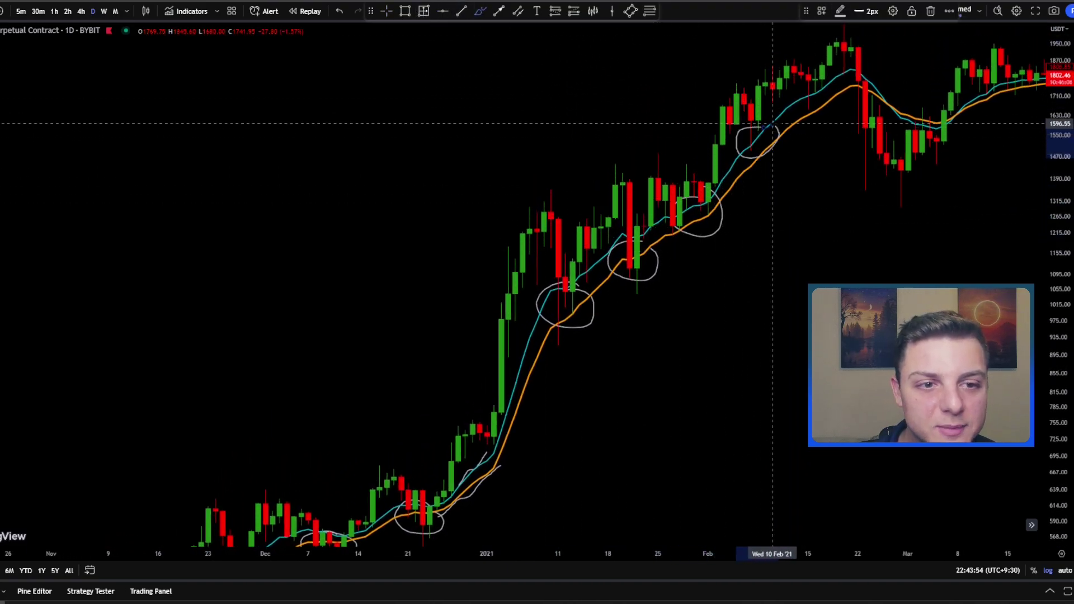
drag(809, 89, 814, 94)
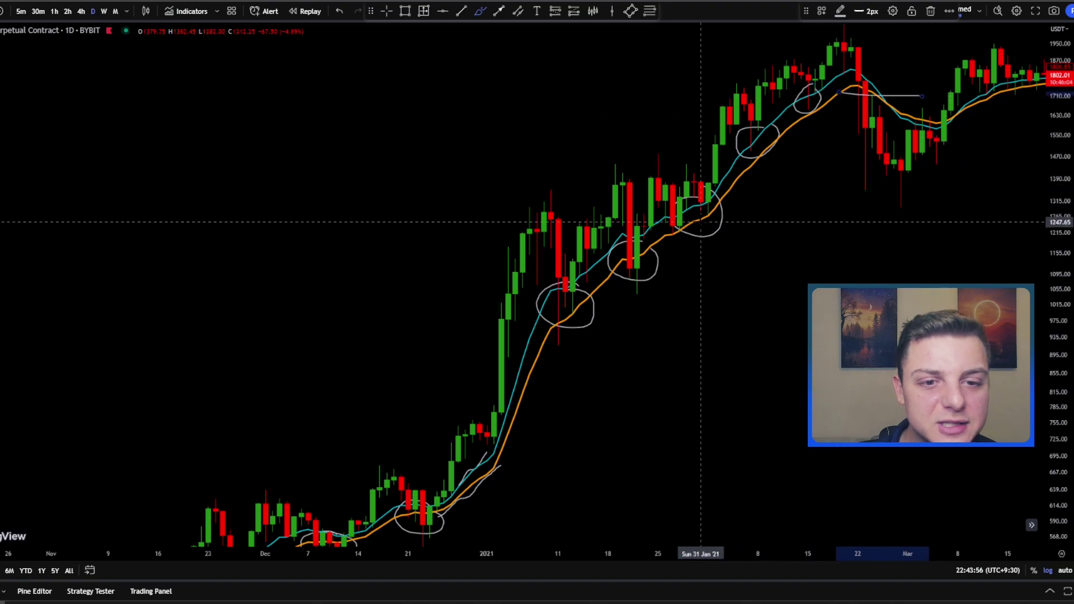
Step: Pan the chart back to earlier dates
drag(602, 293, 759, 241)
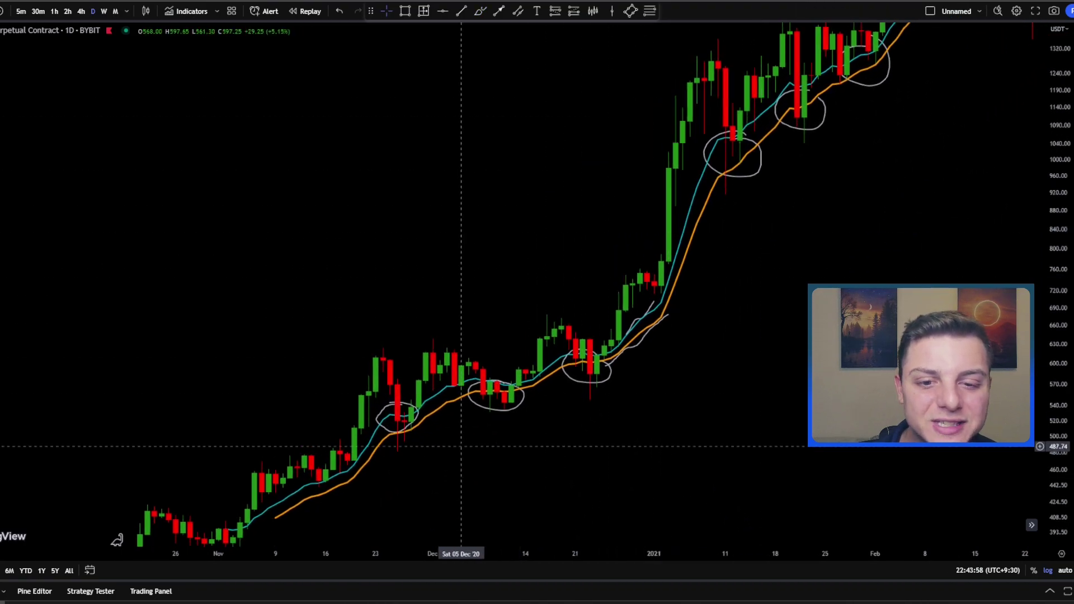
drag(463, 439, 679, 389)
drag(396, 463, 469, 501)
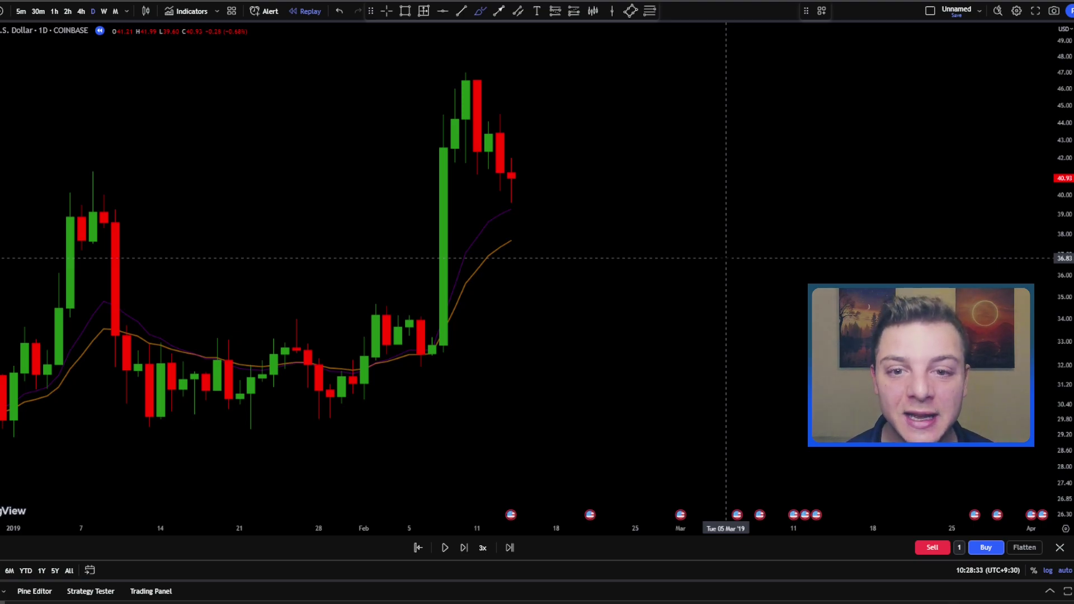
Step: Try circling the spike top and breakout candles and a rising stroke, undoing each one
mouse_move(521, 89)
mouse_down()
mouse_move(456, 89)
mouse_move(520, 91)
mouse_up()
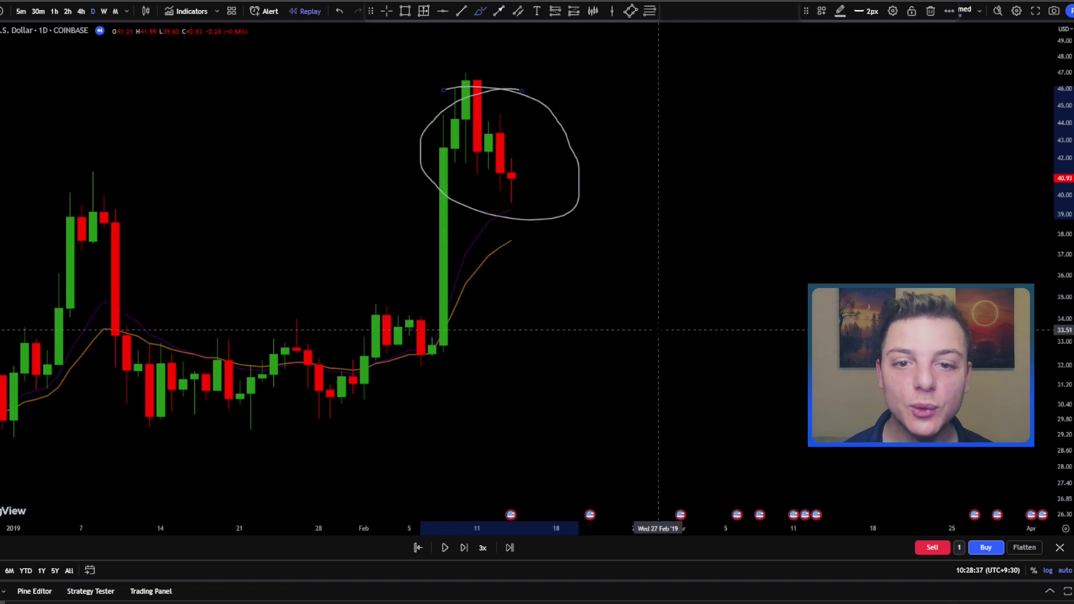
key(ctrl+z)
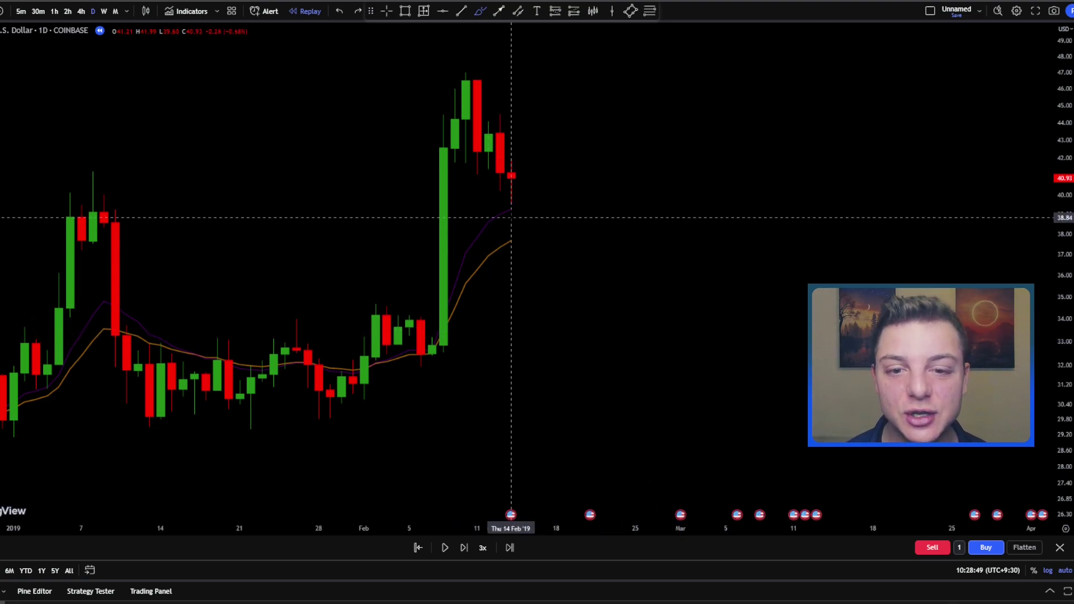
mouse_move(510, 208)
mouse_down()
mouse_move(455, 227)
mouse_move(422, 329)
mouse_move(506, 290)
mouse_move(500, 196)
mouse_up()
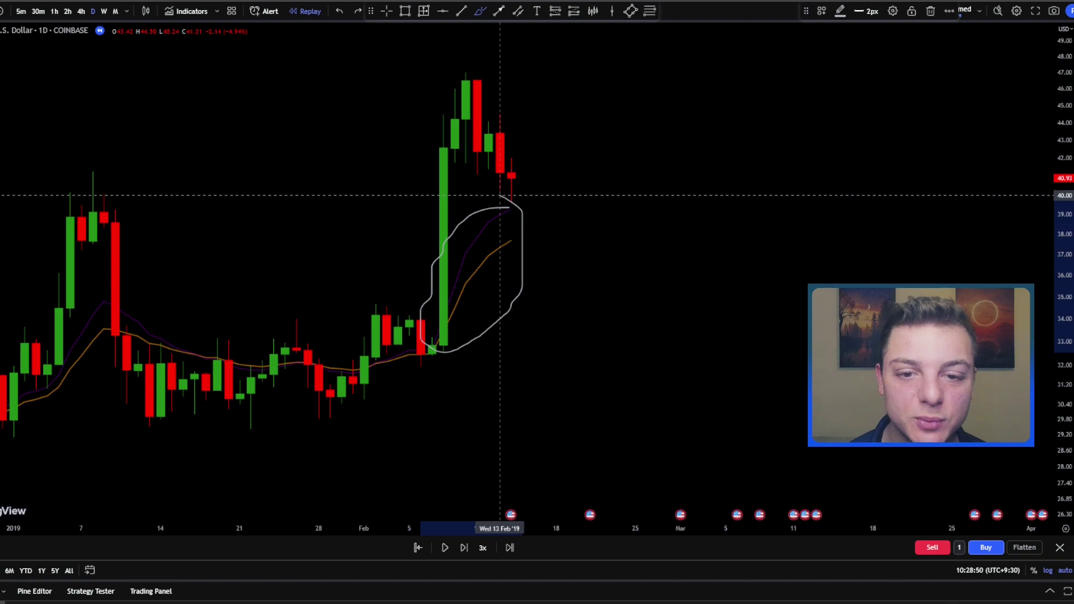
key(ctrl+z)
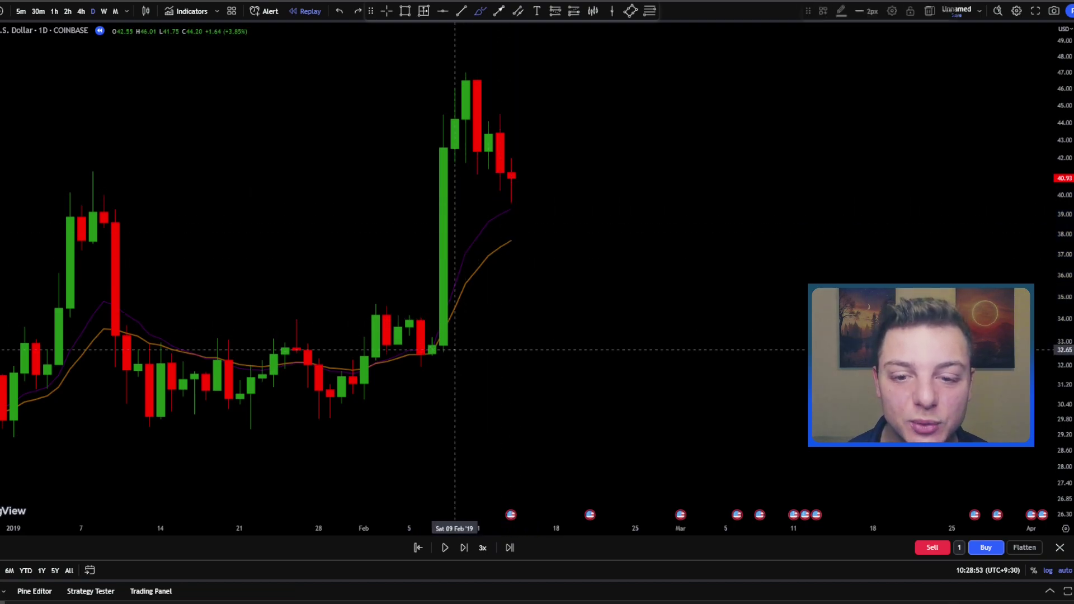
drag(455, 347, 613, 214)
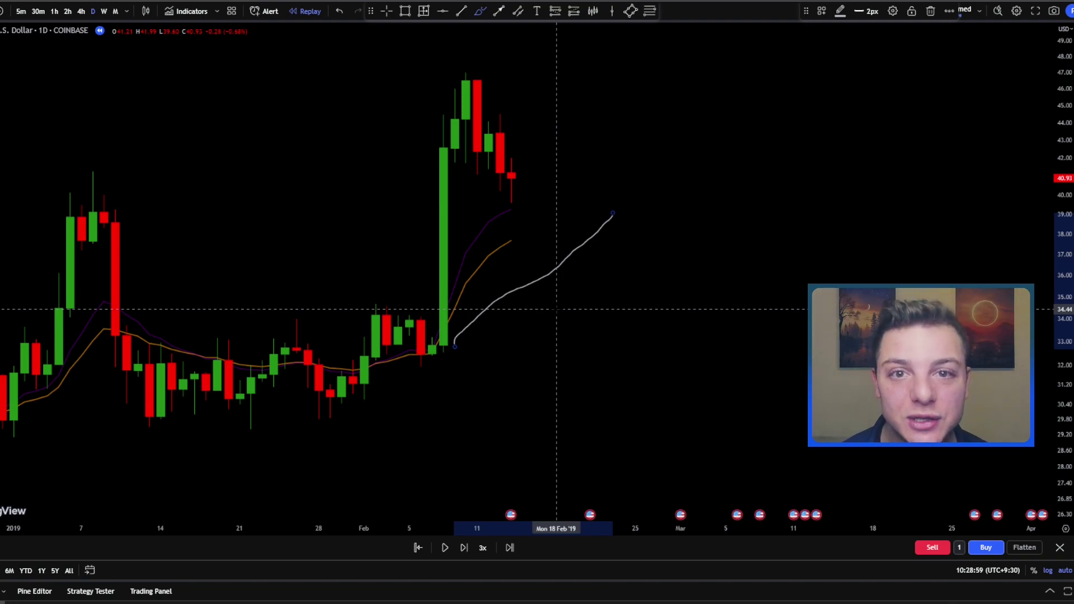
key(ctrl+z)
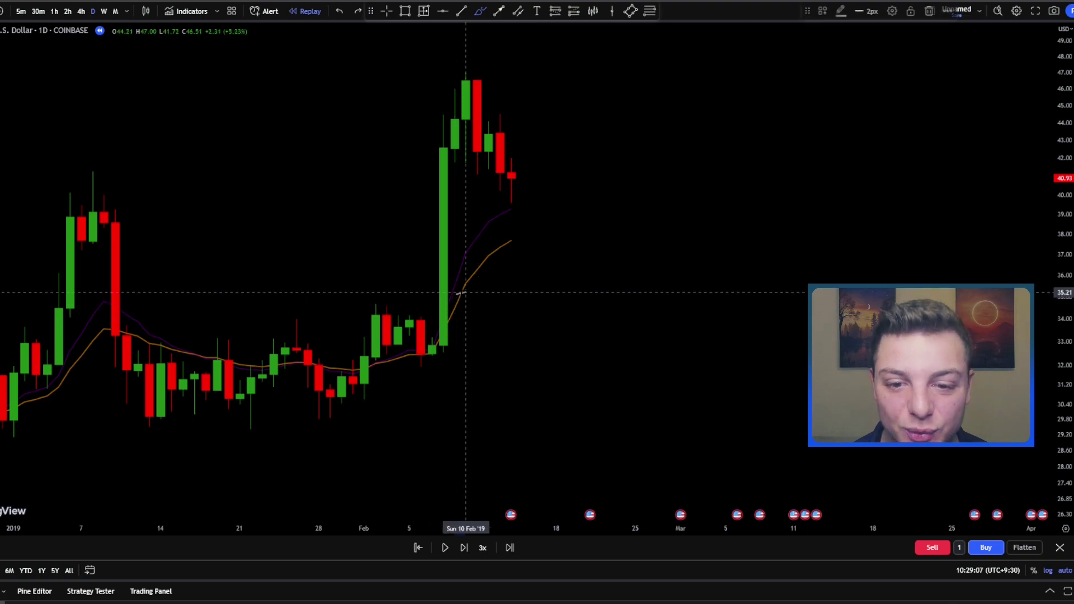
Step: Trace the moving averages freehand and mark where price meets the EMAs, then undo everything
drag(455, 292, 534, 233)
mouse_move(466, 248)
mouse_down()
mouse_move(489, 223)
mouse_move(546, 200)
mouse_up()
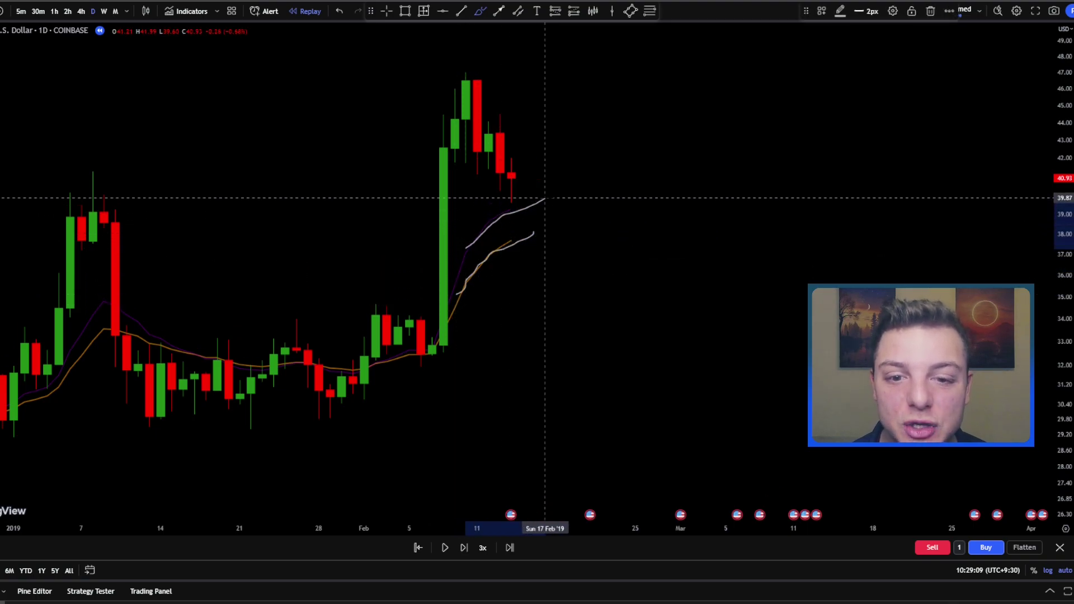
mouse_move(477, 258)
mouse_down()
mouse_move(523, 216)
mouse_move(556, 211)
mouse_up()
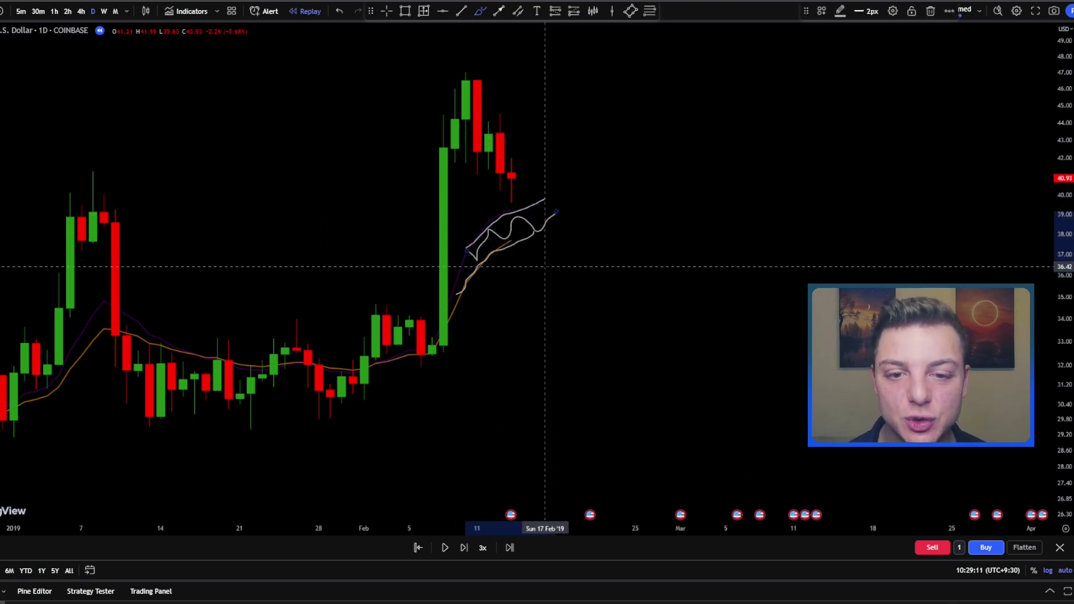
key(ctrl+z)
key(ctrl+z)
key(ctrl+z)
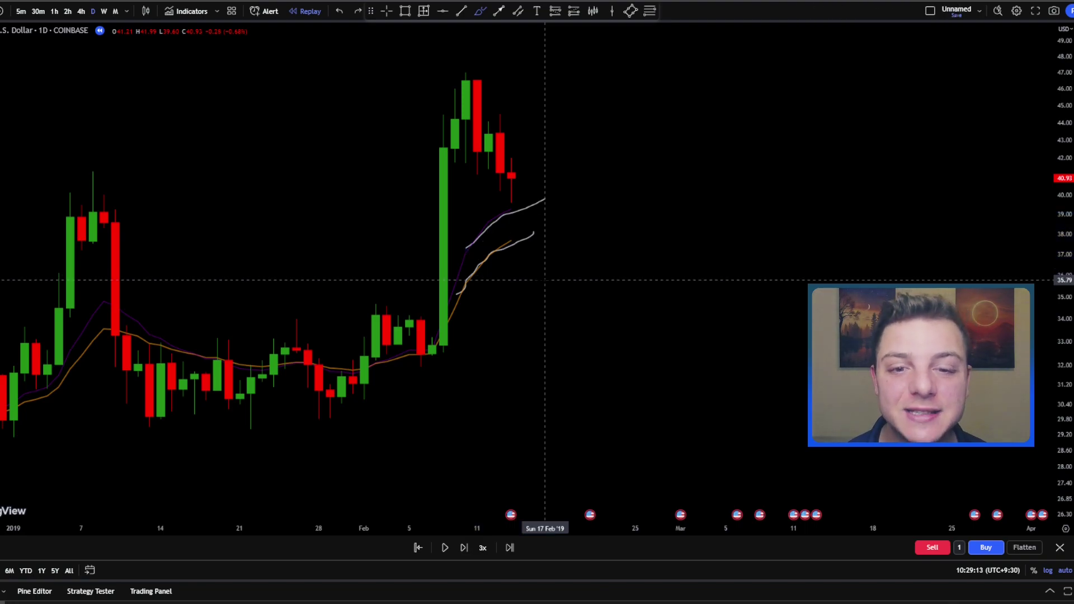
mouse_move(503, 232)
mouse_down()
mouse_move(528, 235)
mouse_move(501, 246)
mouse_up()
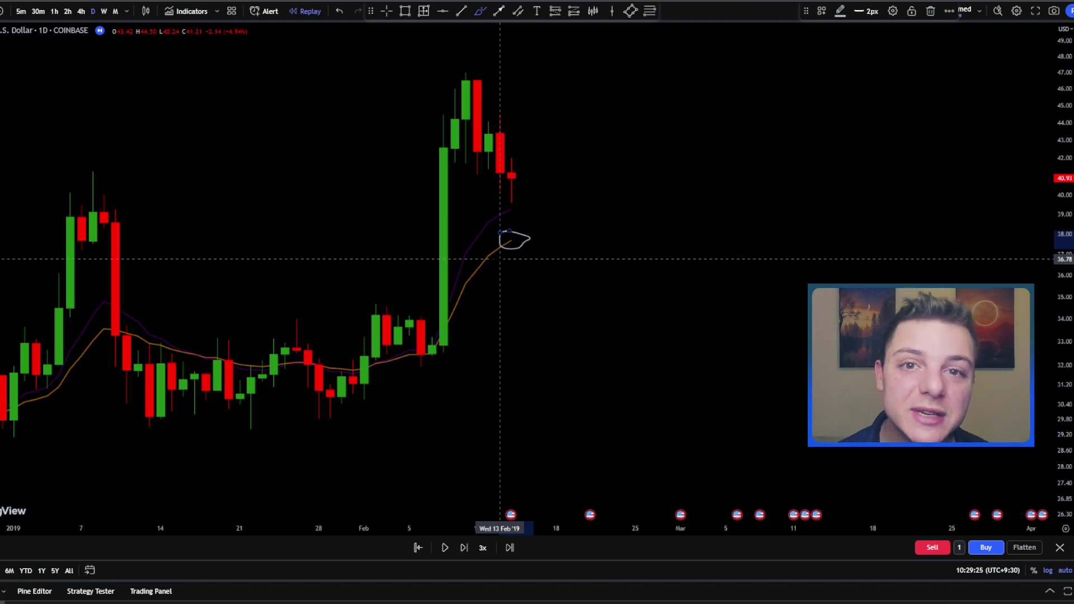
key(ctrl+z)
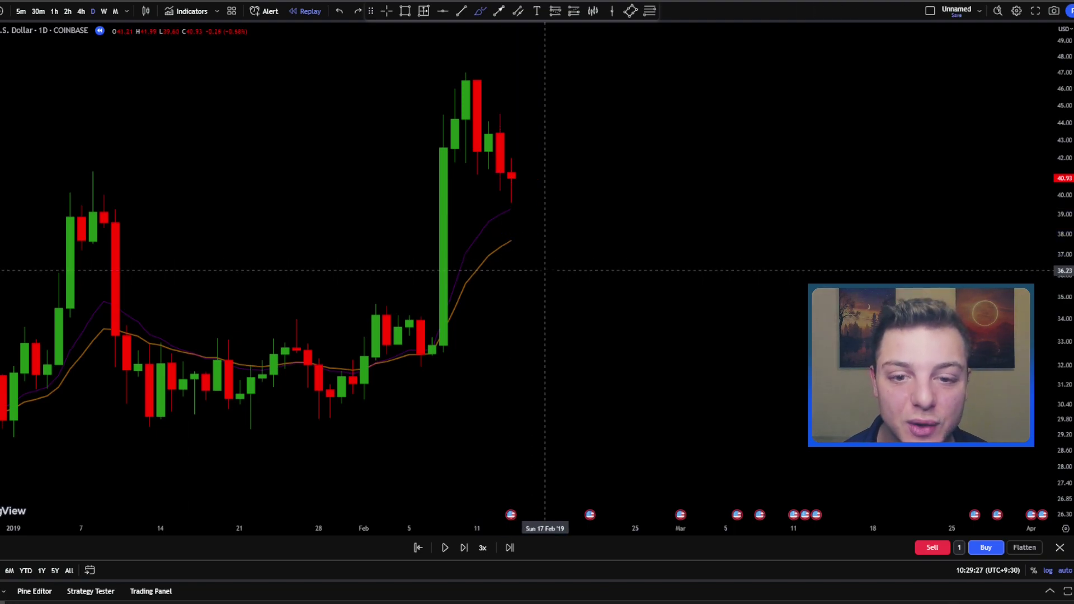
Step: Step the replay to the pullback, then sketch and undo a circle and a rising stroke
click(446, 550)
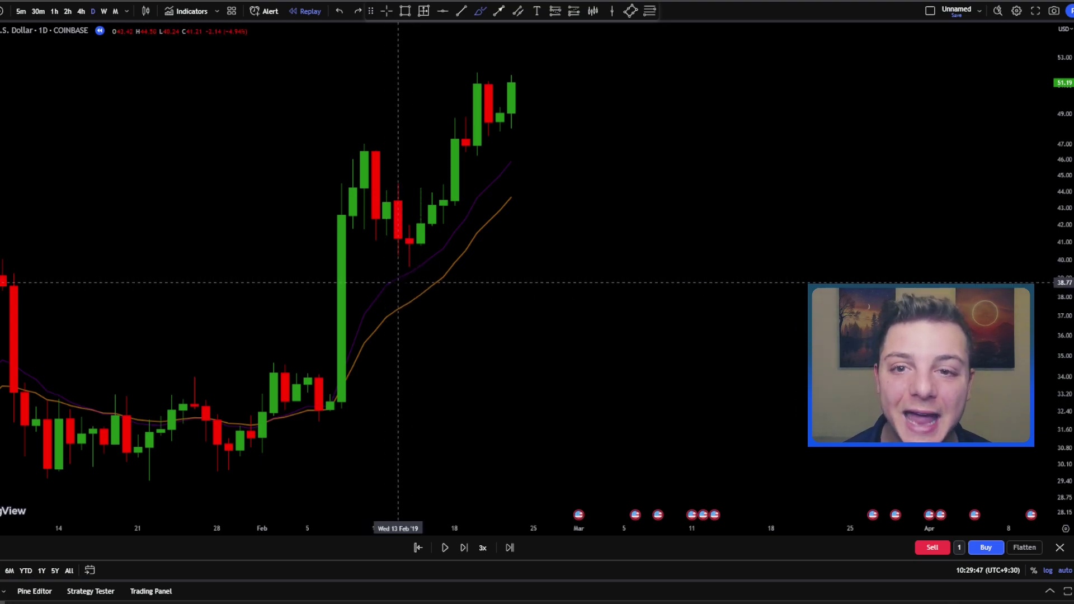
click(445, 553)
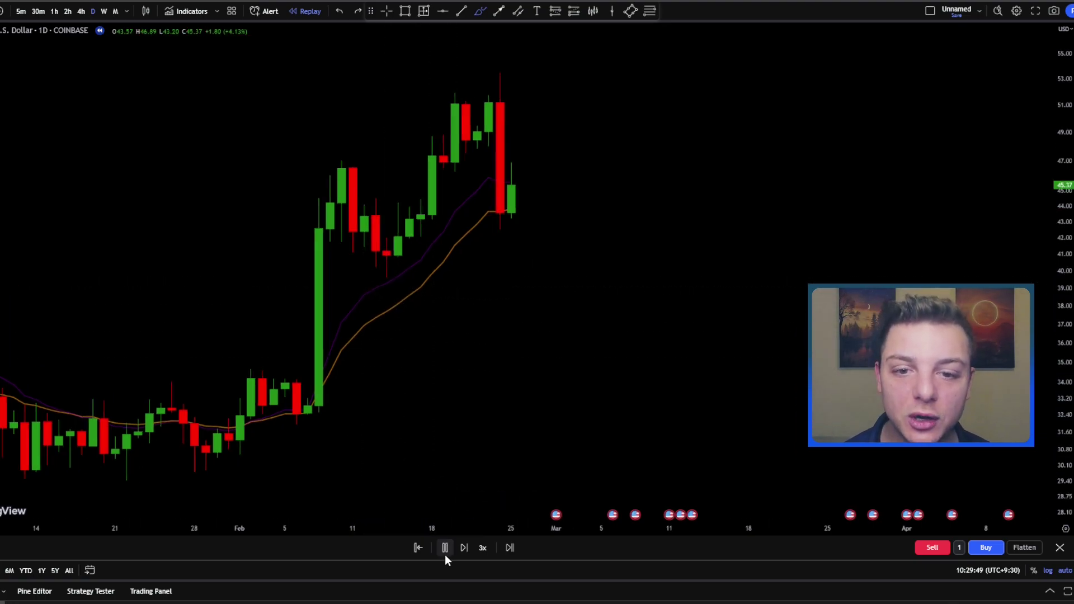
click(445, 553)
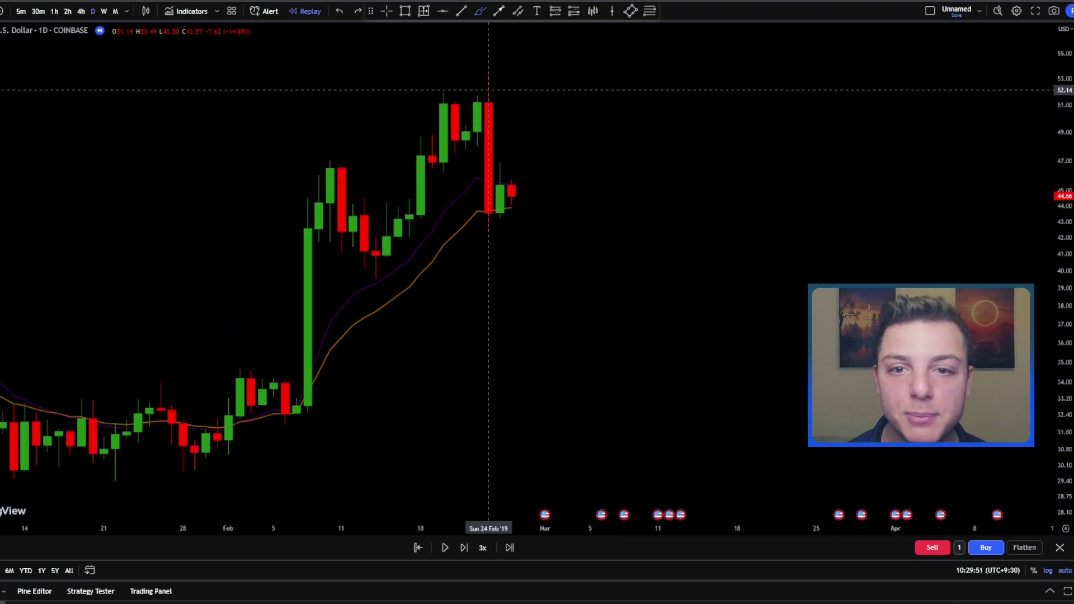
mouse_move(497, 178)
mouse_down()
mouse_move(491, 220)
mouse_move(464, 182)
mouse_up()
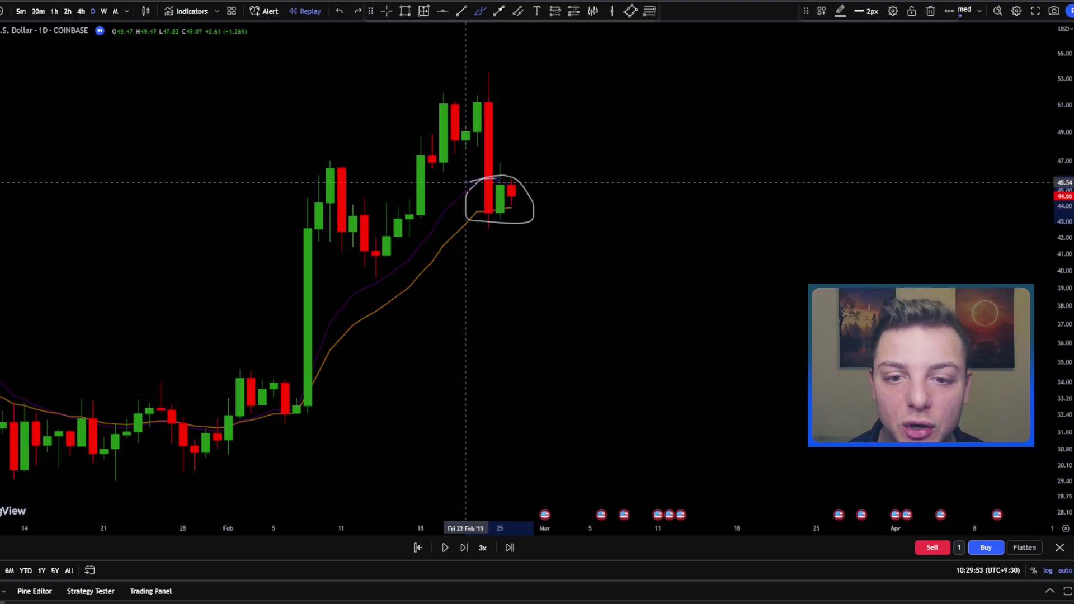
mouse_move(352, 381)
mouse_down()
mouse_move(431, 307)
mouse_move(546, 237)
mouse_up()
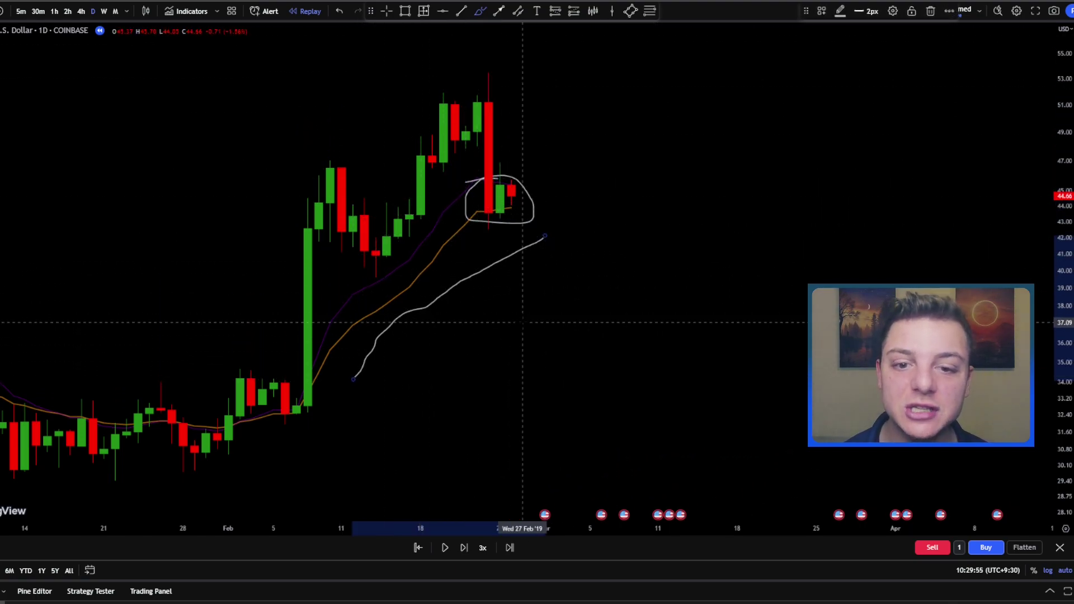
key(ctrl+z)
key(ctrl+z)
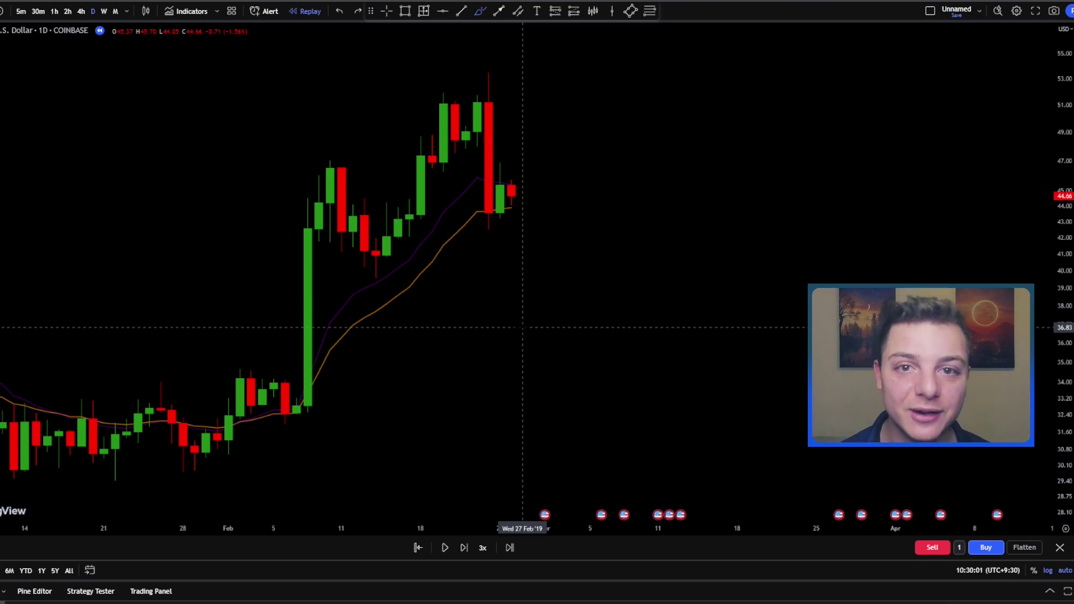
Step: Advance the replay further, then measure and remove the rise from the late-February low
click(449, 549)
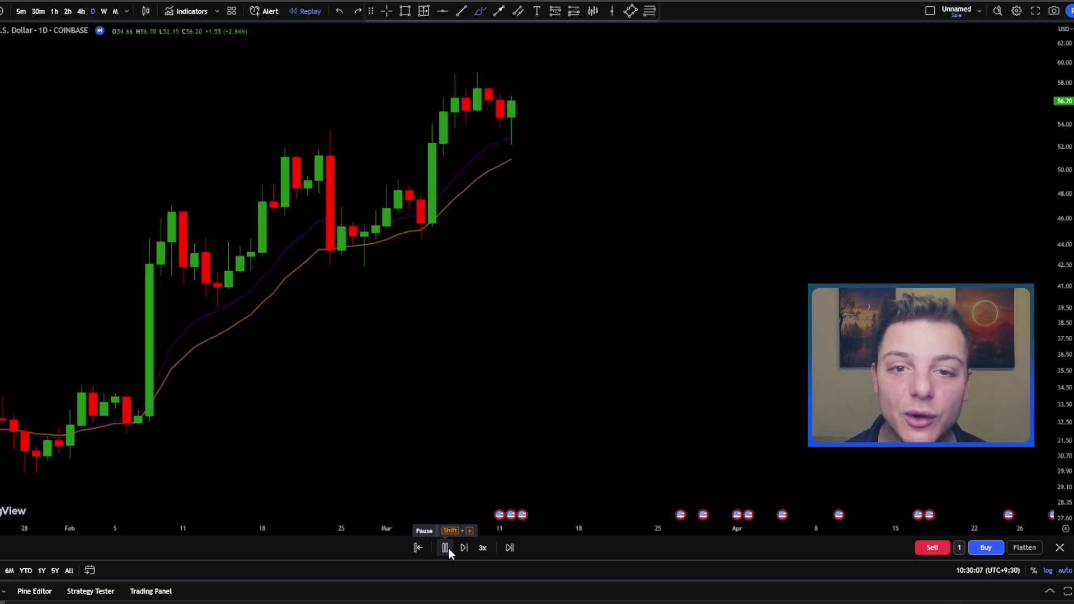
click(445, 549)
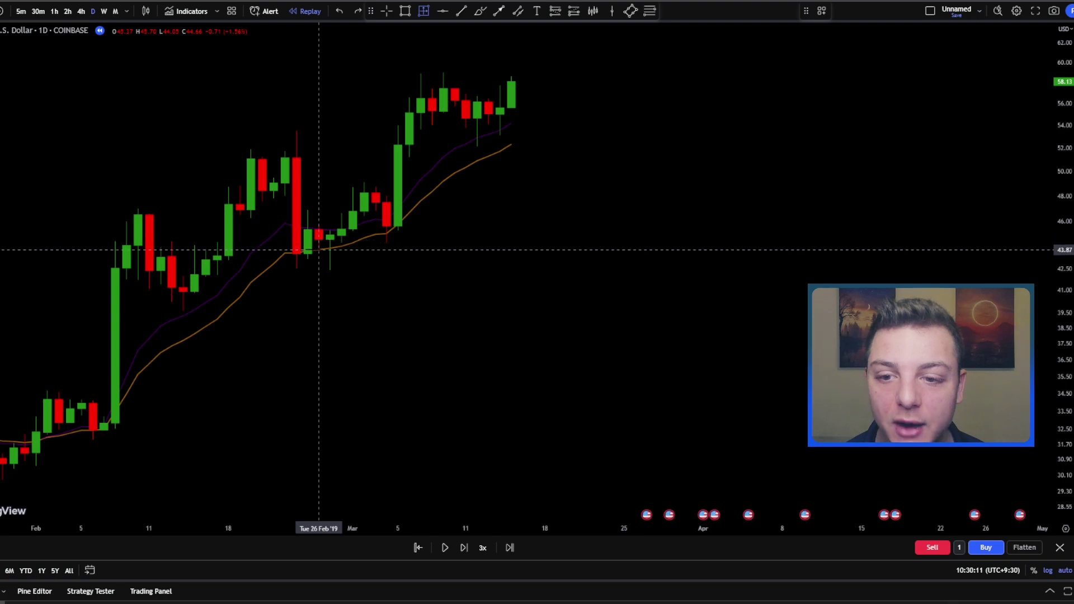
shift+click(318, 250)
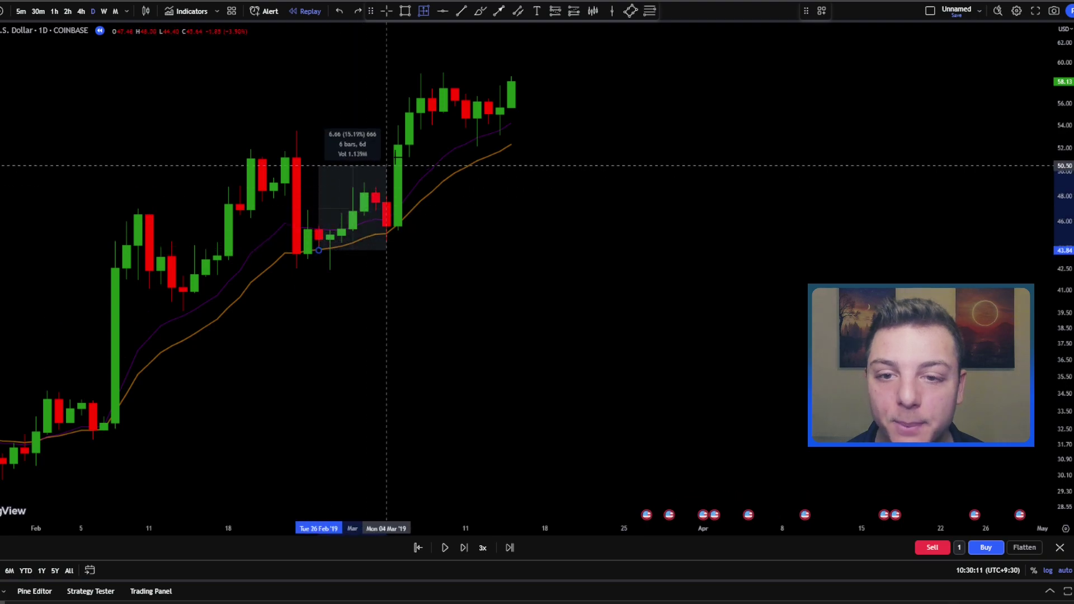
click(432, 75)
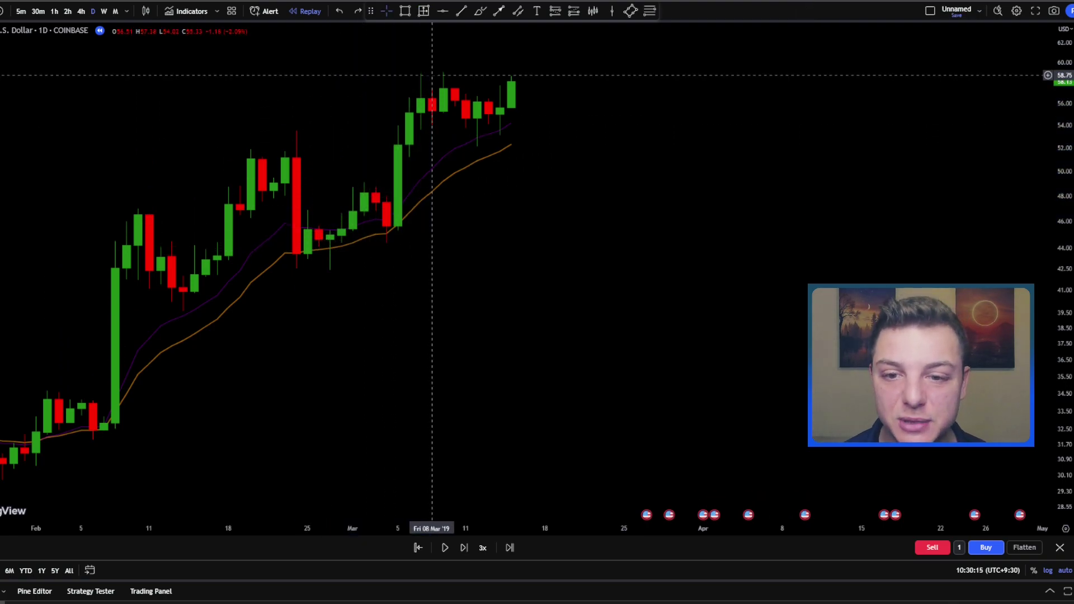
Step: Circle the dips touching the EMAs freehand, undoing each mark
click(480, 11)
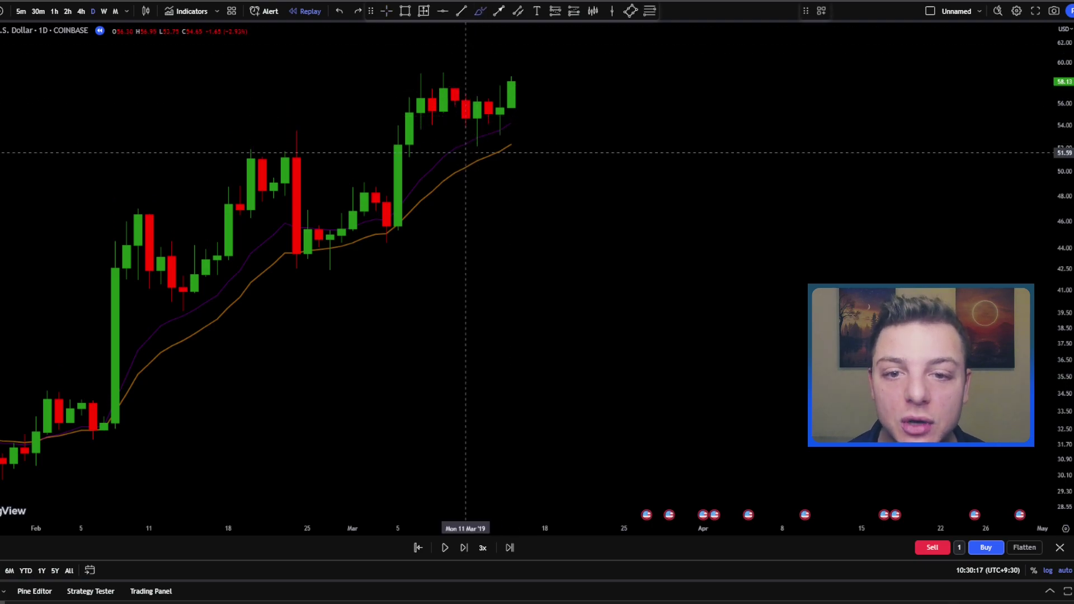
drag(473, 137, 507, 132)
key(ctrl+z)
key(ctrl+z)
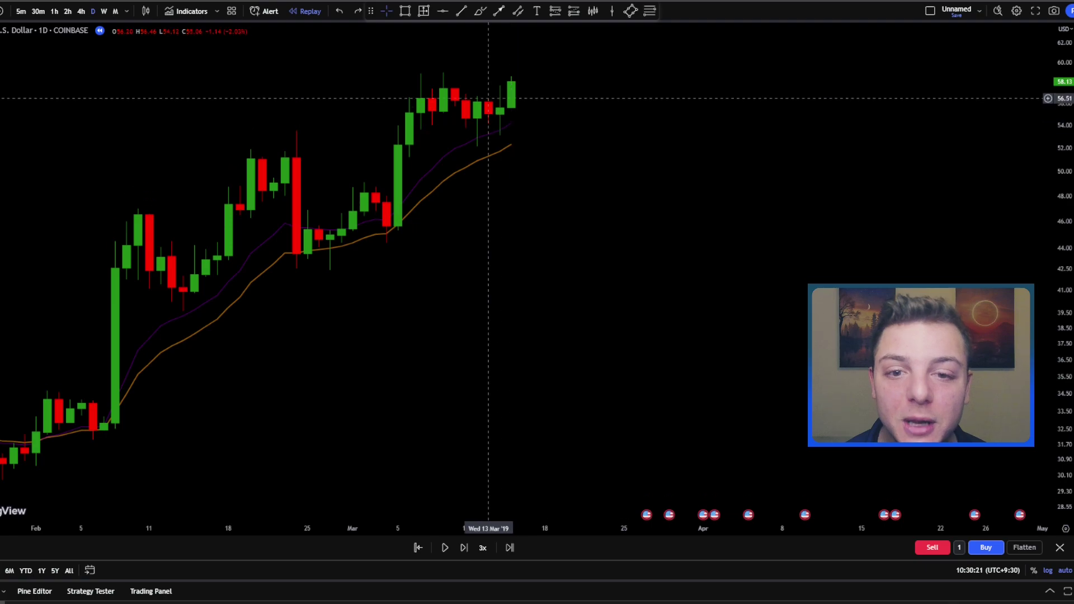
click(480, 11)
drag(508, 144, 531, 152)
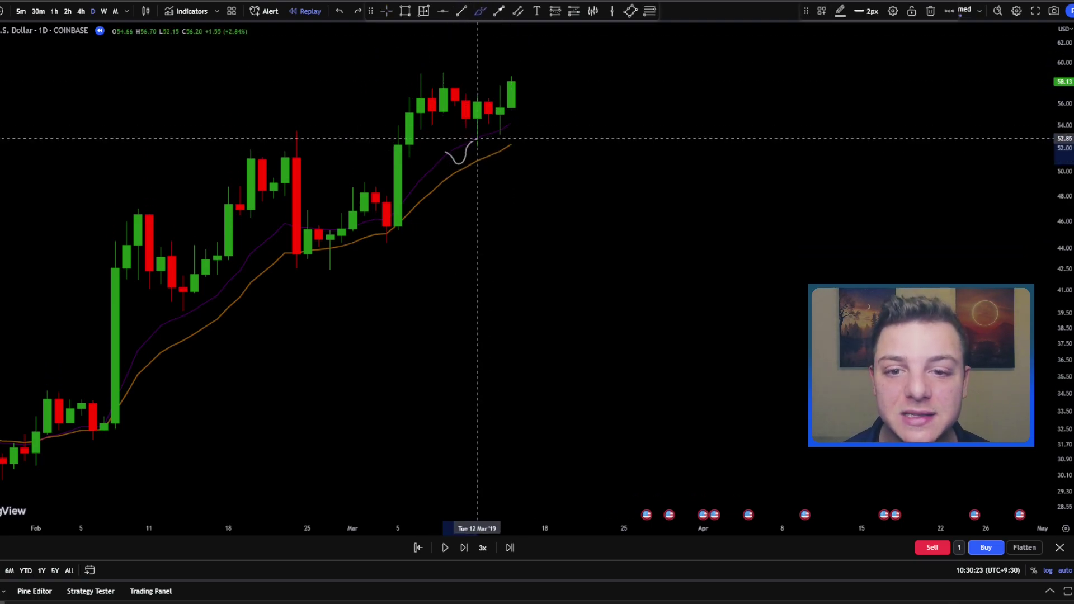
key(ctrl+z)
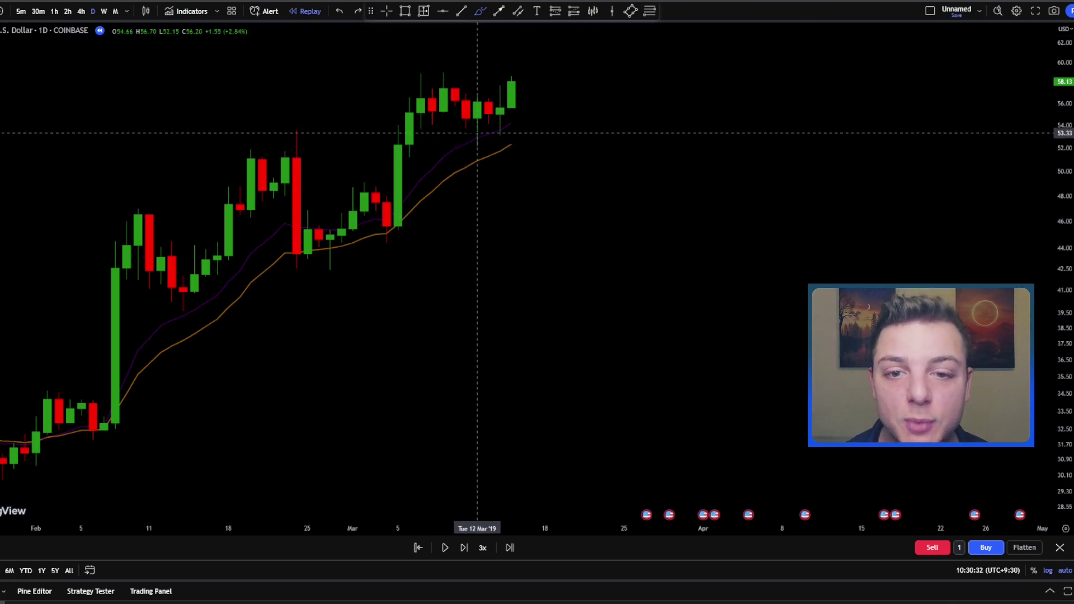
drag(475, 133, 498, 137)
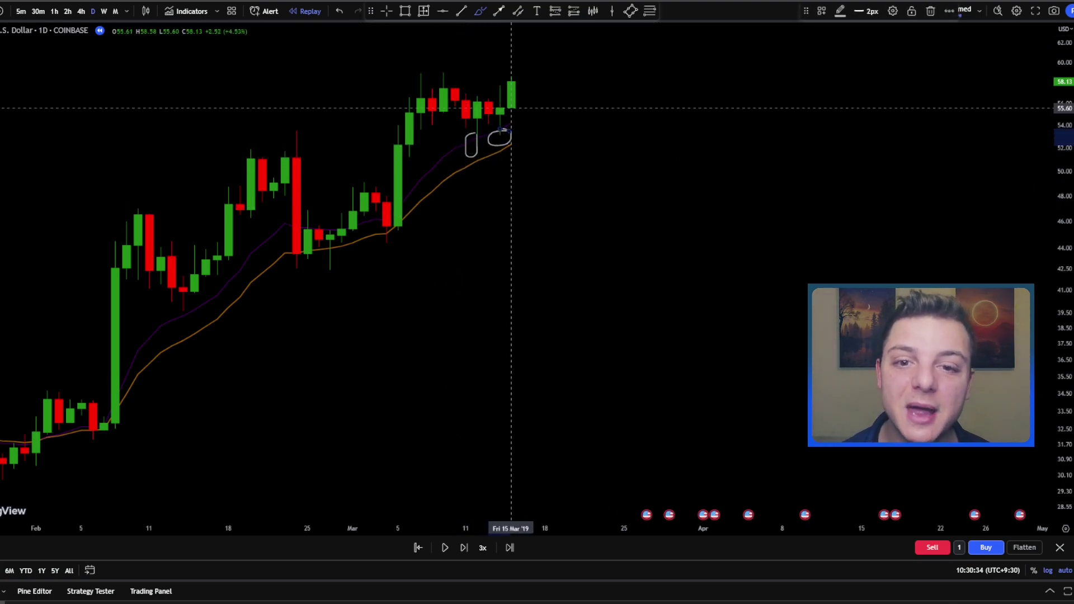
key(ctrl+z)
key(ctrl+z)
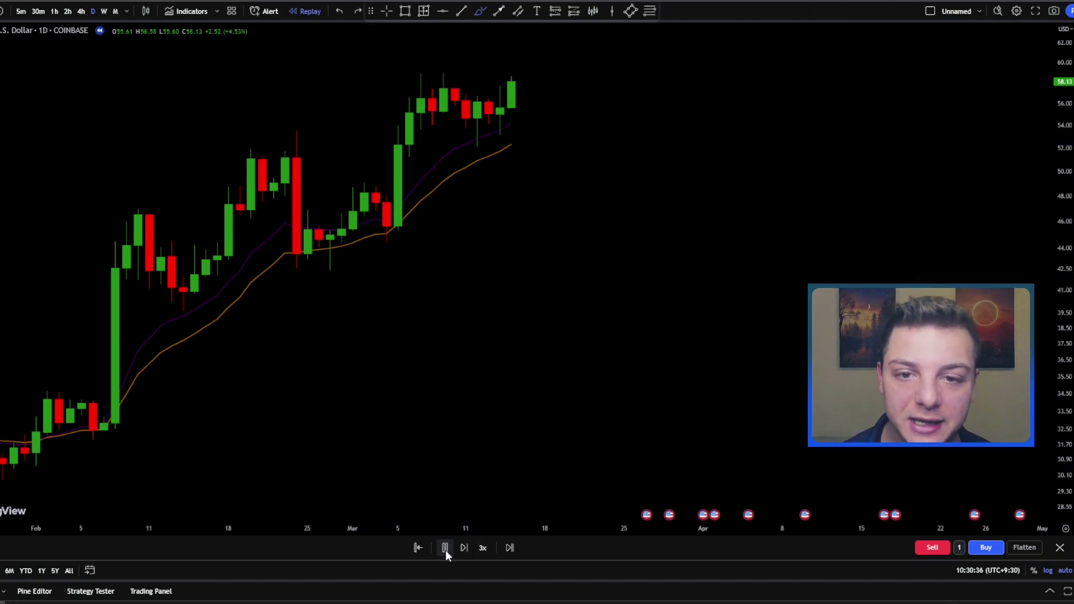
Step: Advance the replay and zoom out to see more of the 2019 rally
click(445, 549)
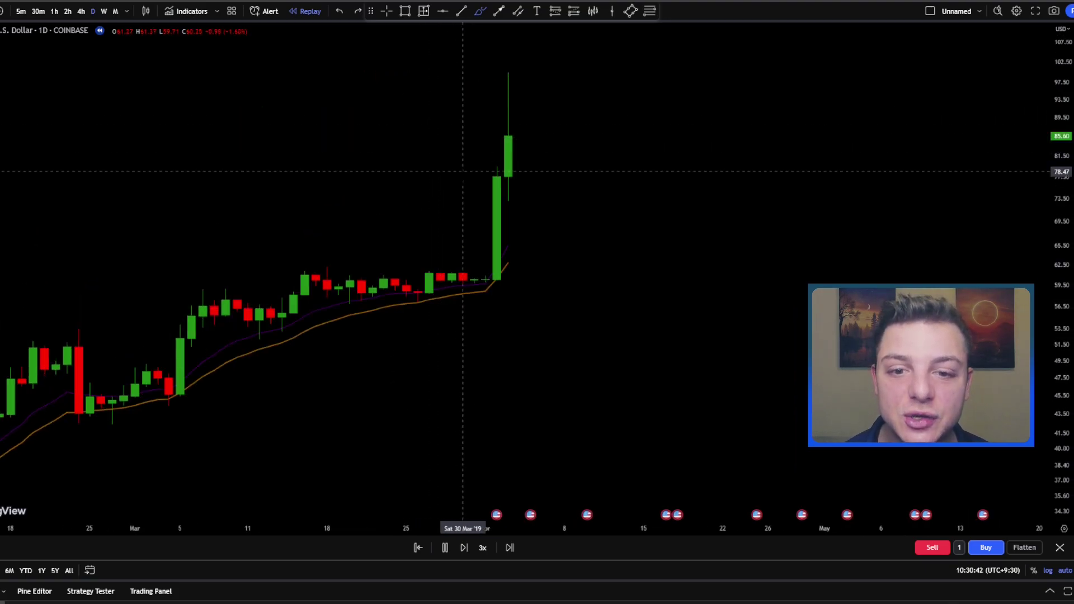
click(445, 548)
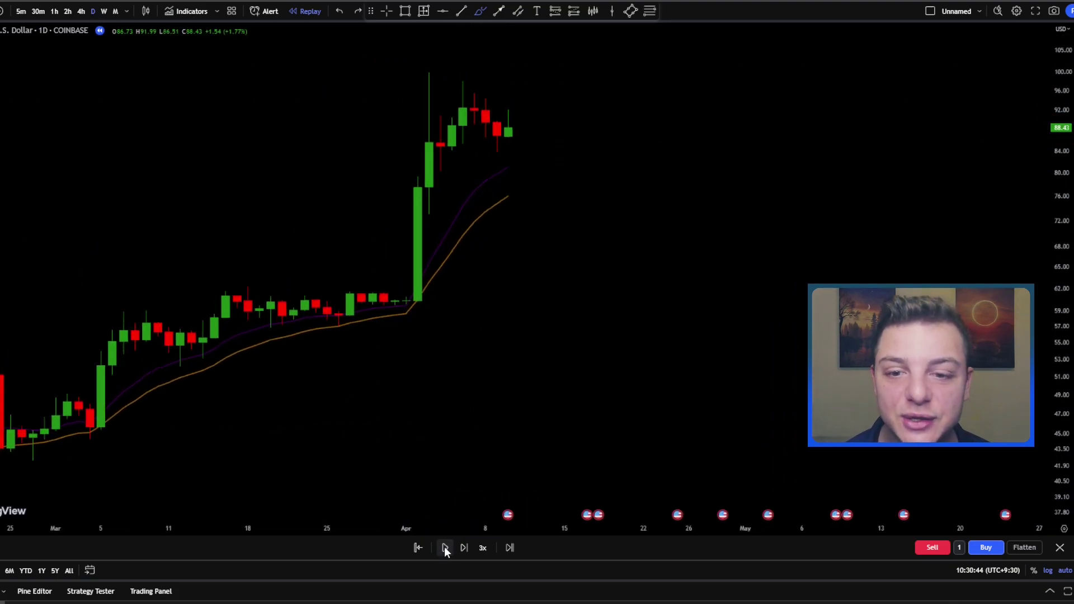
scroll(372, 408, down, 1)
key(alt+t)
drag(361, 403, 400, 401)
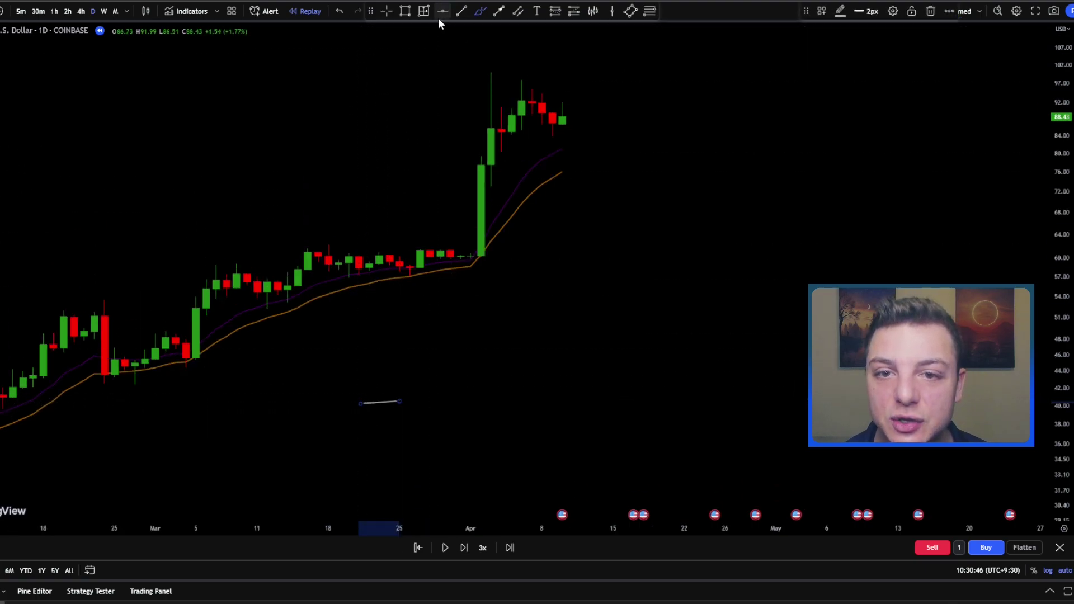
Step: Measure the rise from the late-February low, then clear the measurement
click(424, 11)
click(135, 376)
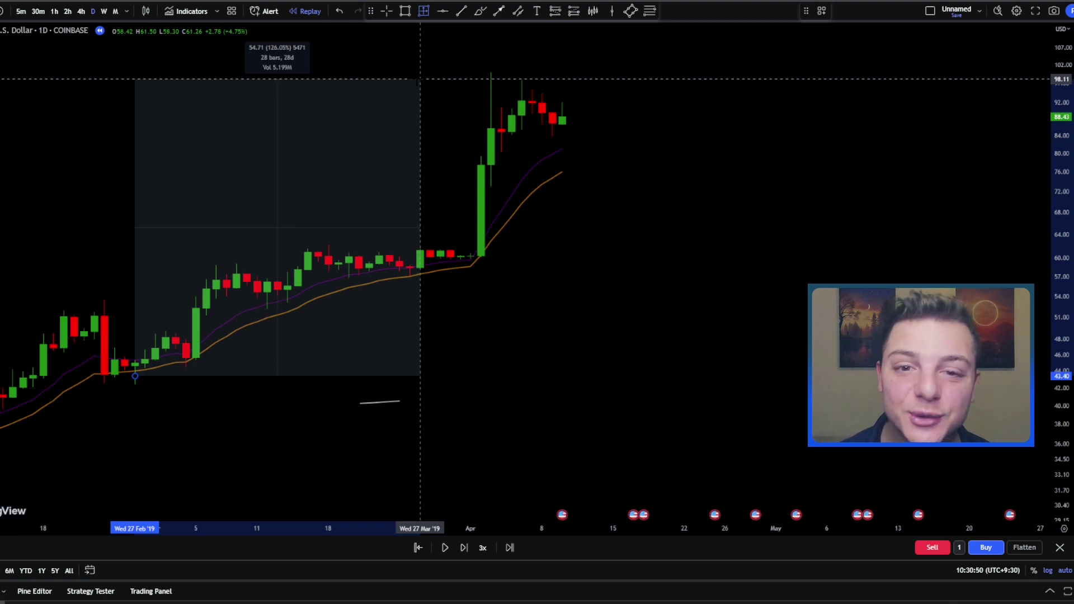
key(Escape)
right_click(420, 120)
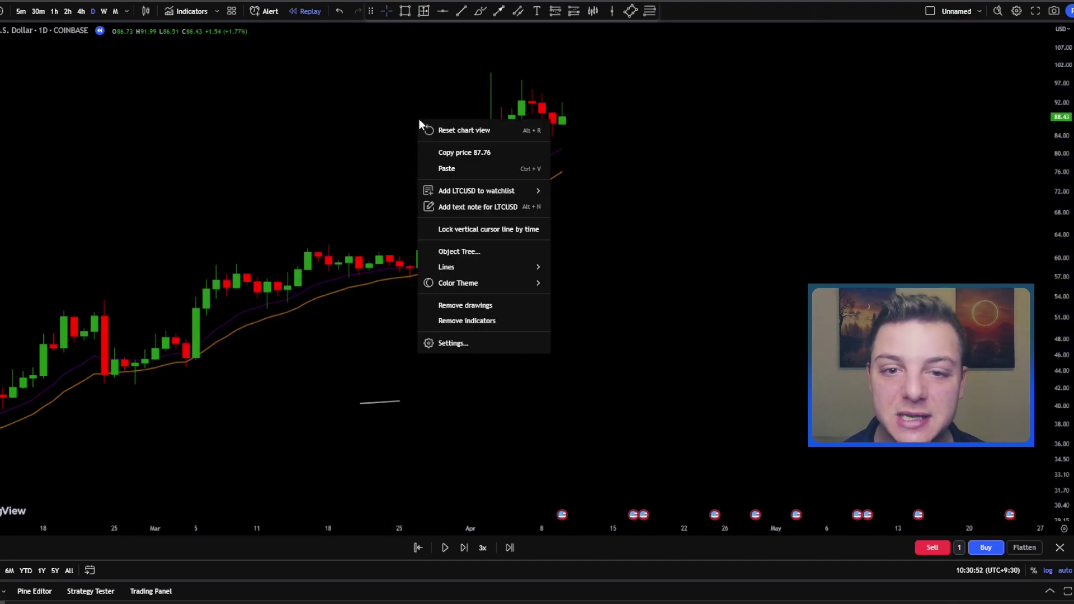
key(Escape)
Step: Circle the late-February and three March pullbacks onto the EMAs and sketch the April rally
click(480, 11)
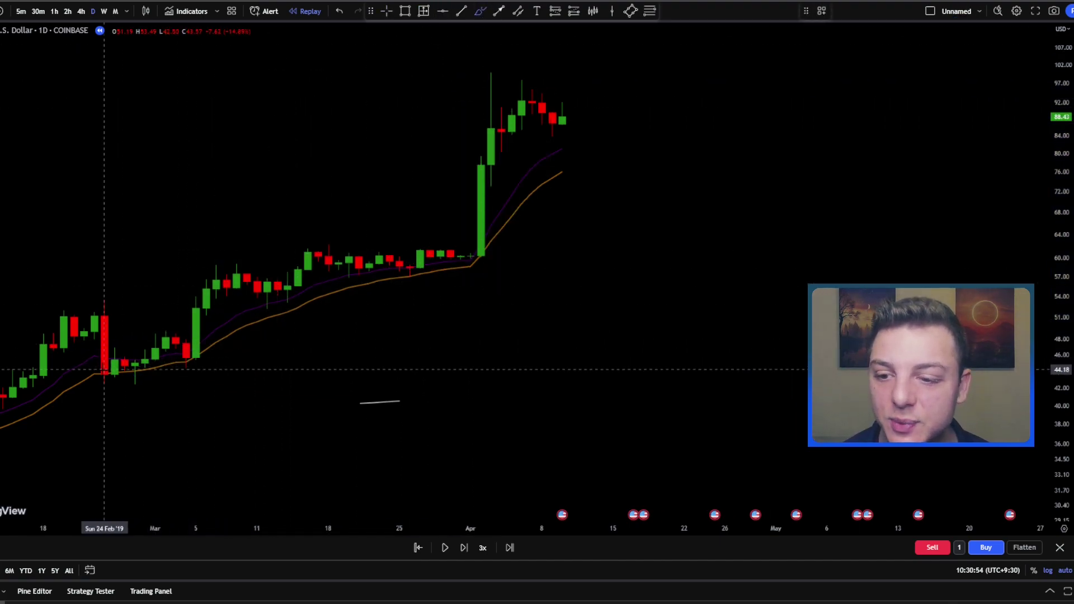
mouse_move(124, 358)
mouse_down()
mouse_move(106, 364)
mouse_move(204, 351)
mouse_up()
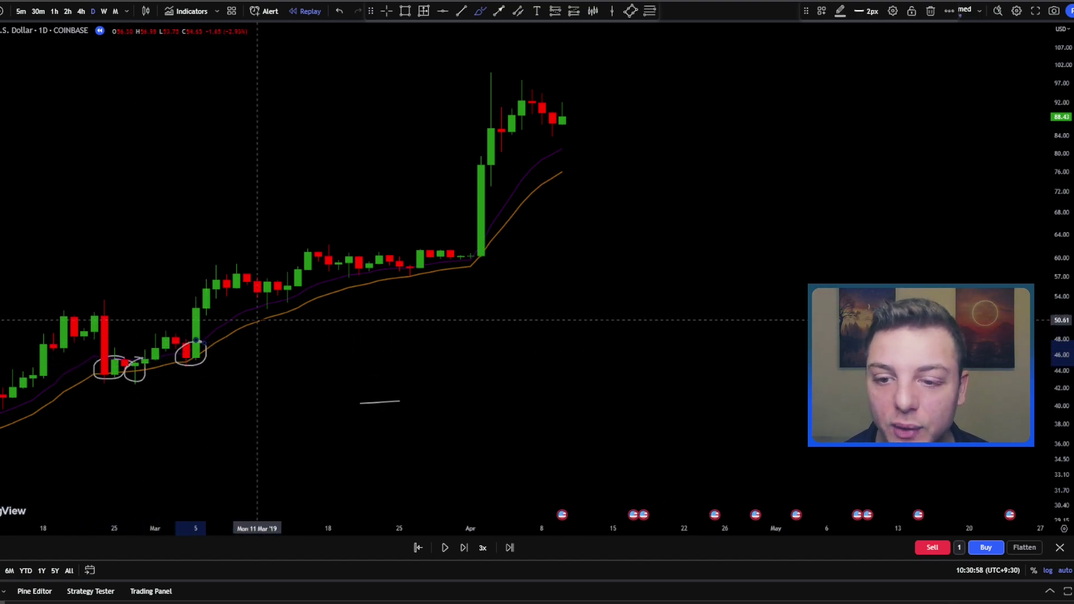
drag(277, 296, 297, 304)
drag(351, 283, 350, 265)
drag(422, 263, 412, 263)
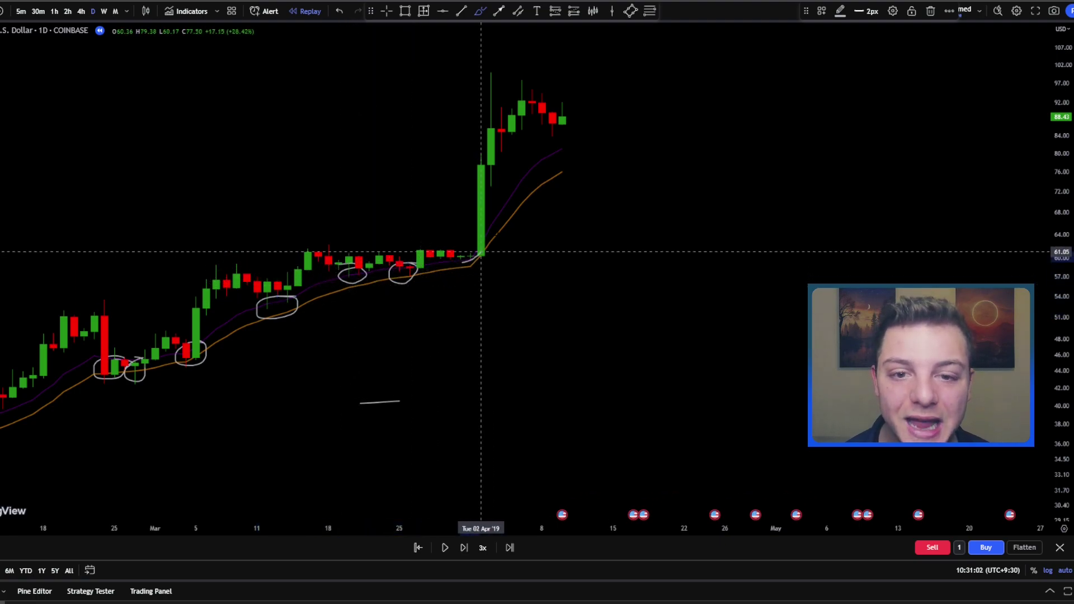
mouse_move(479, 252)
mouse_down()
mouse_move(541, 140)
mouse_move(533, 138)
mouse_up()
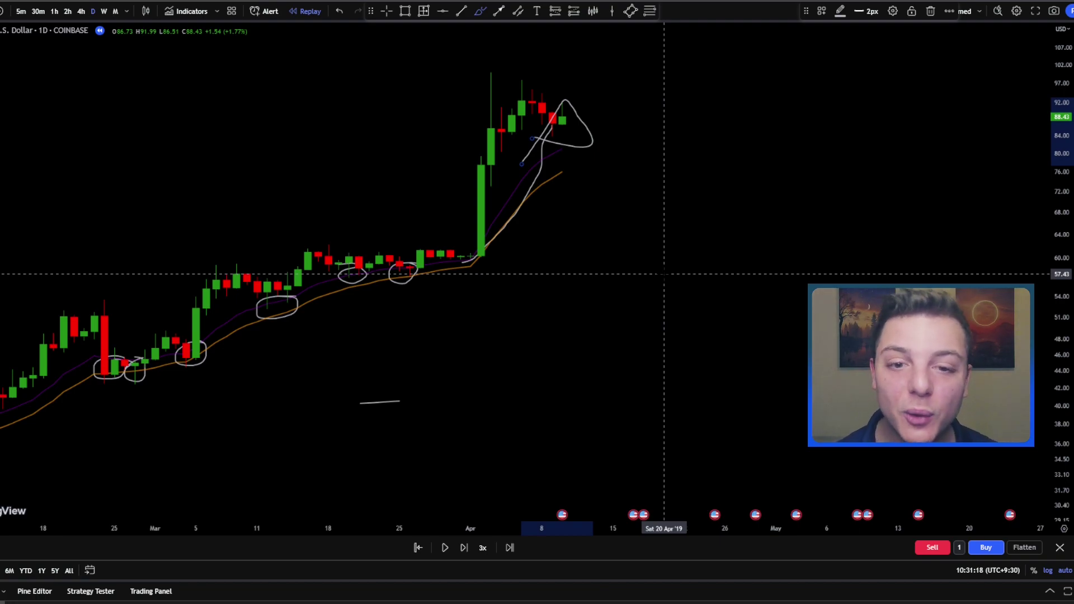
mouse_move(134, 365)
mouse_down()
mouse_move(246, 314)
mouse_move(459, 267)
mouse_up()
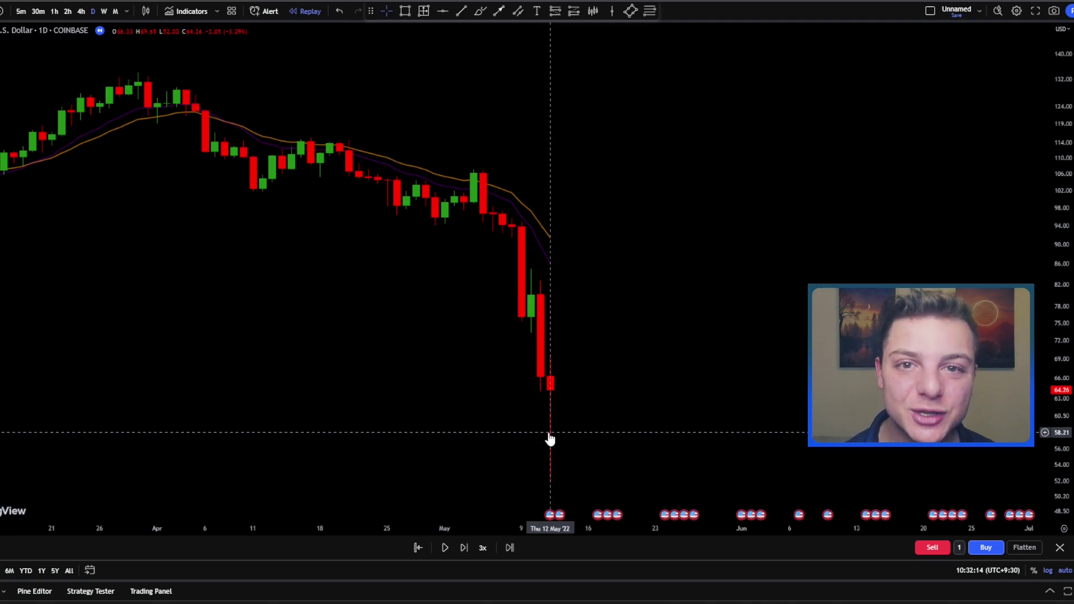
Step: Sketch the mid-April to mid-May downtrend and circle the mid-May candles, undoing both
click(480, 11)
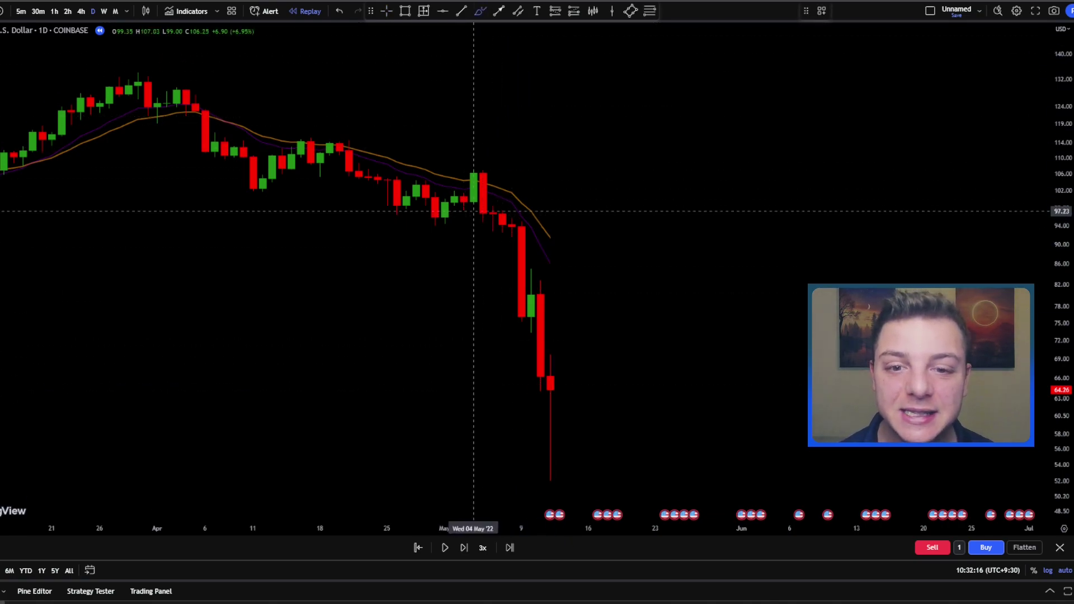
mouse_move(292, 112)
mouse_down()
mouse_move(386, 137)
mouse_move(603, 245)
mouse_up()
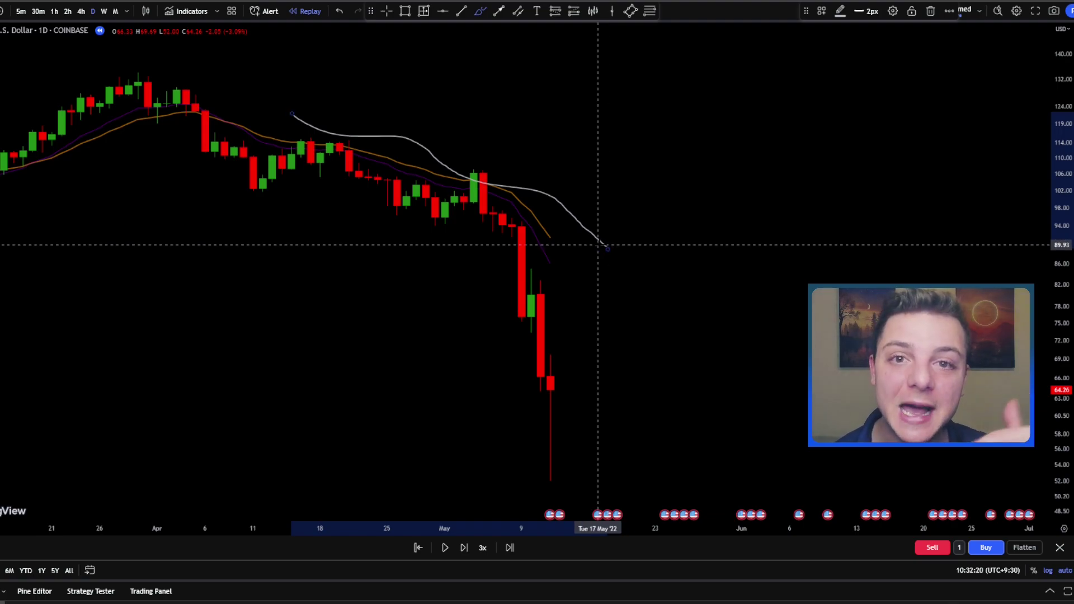
key(ctrl+z)
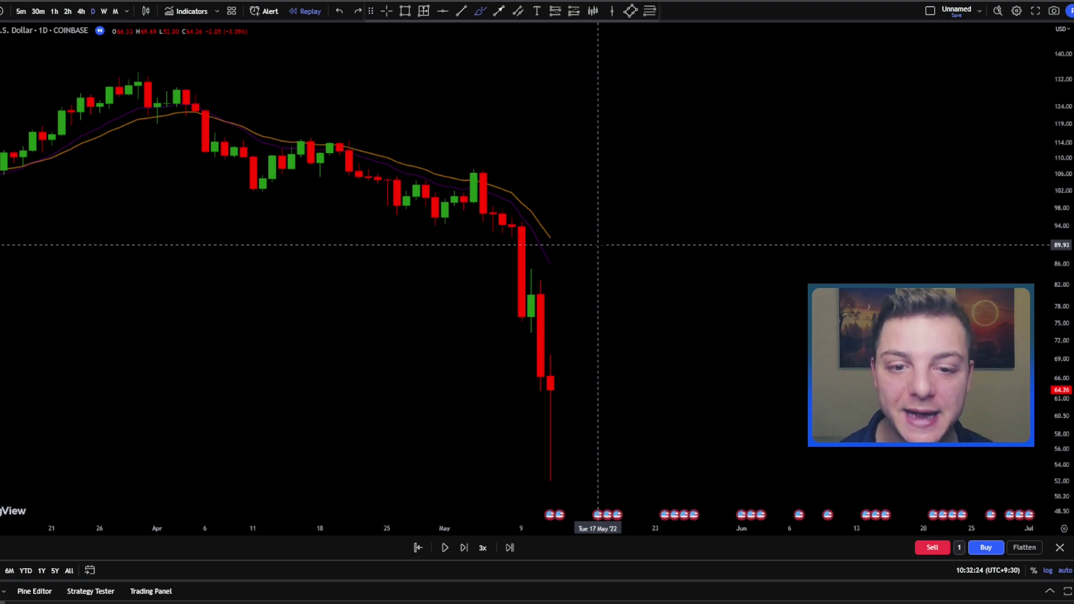
mouse_move(557, 231)
mouse_down()
mouse_move(540, 249)
mouse_move(579, 251)
mouse_up()
key(ctrl+z)
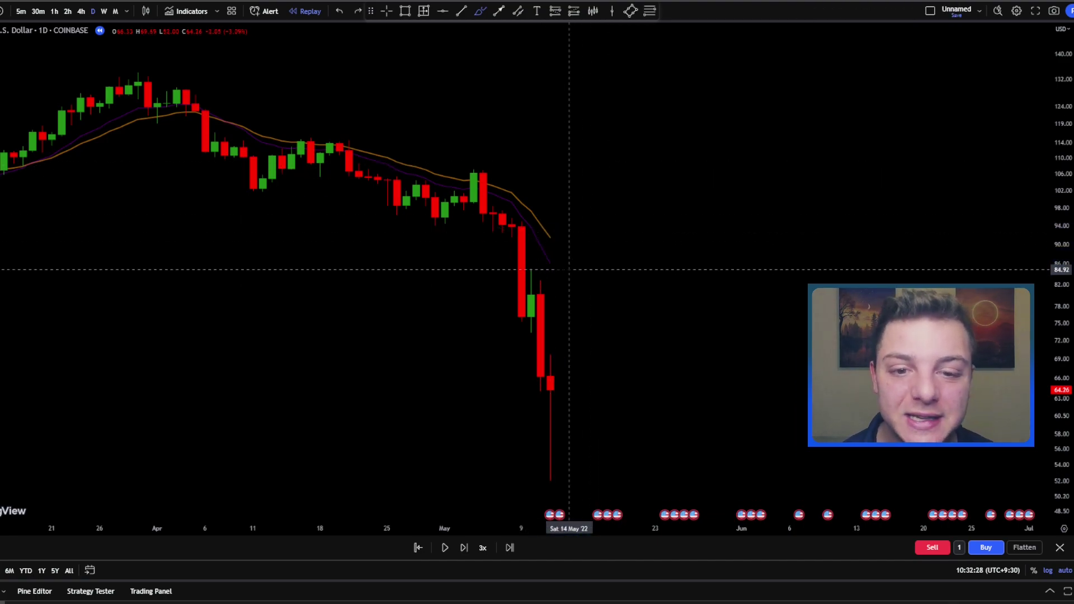
Step: Replay forward, circle the candle tops rejected at the EMAs and measure the following drop
click(445, 547)
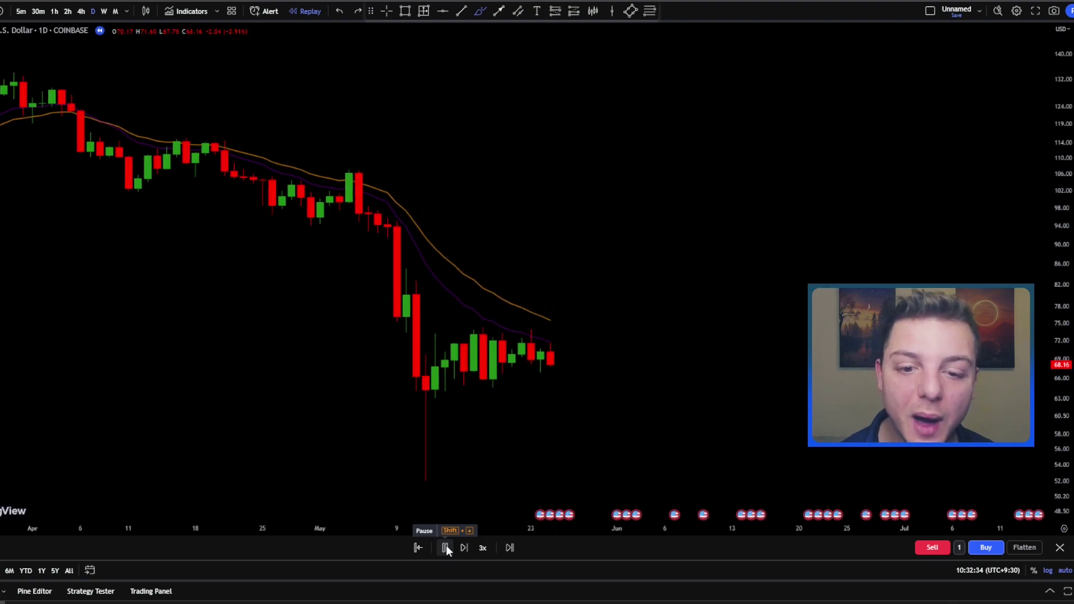
click(445, 548)
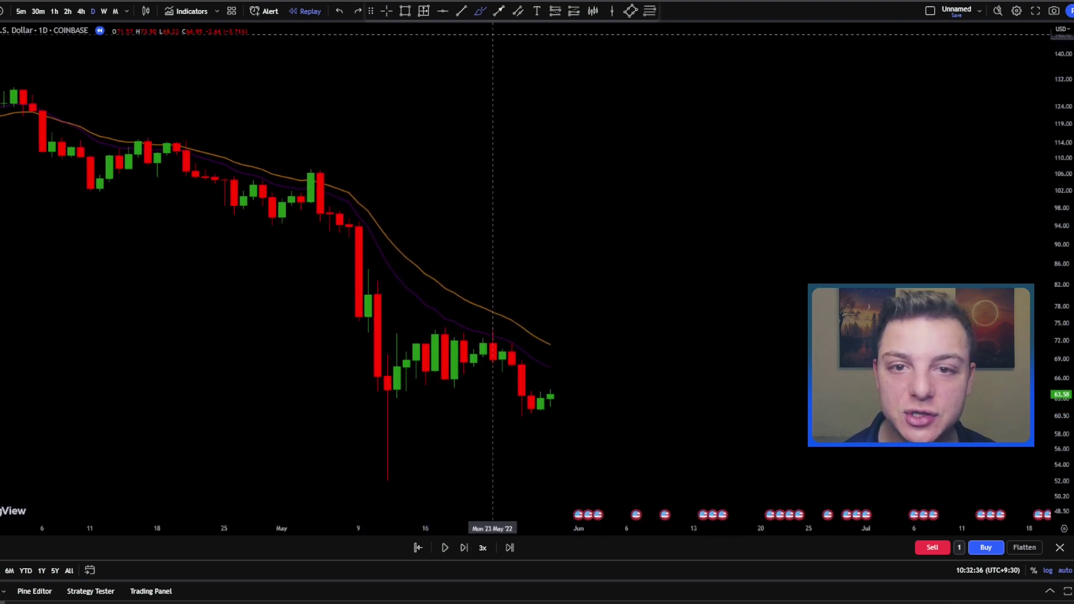
mouse_move(484, 319)
mouse_down()
mouse_move(502, 341)
mouse_move(484, 318)
mouse_up()
click(424, 11)
click(502, 331)
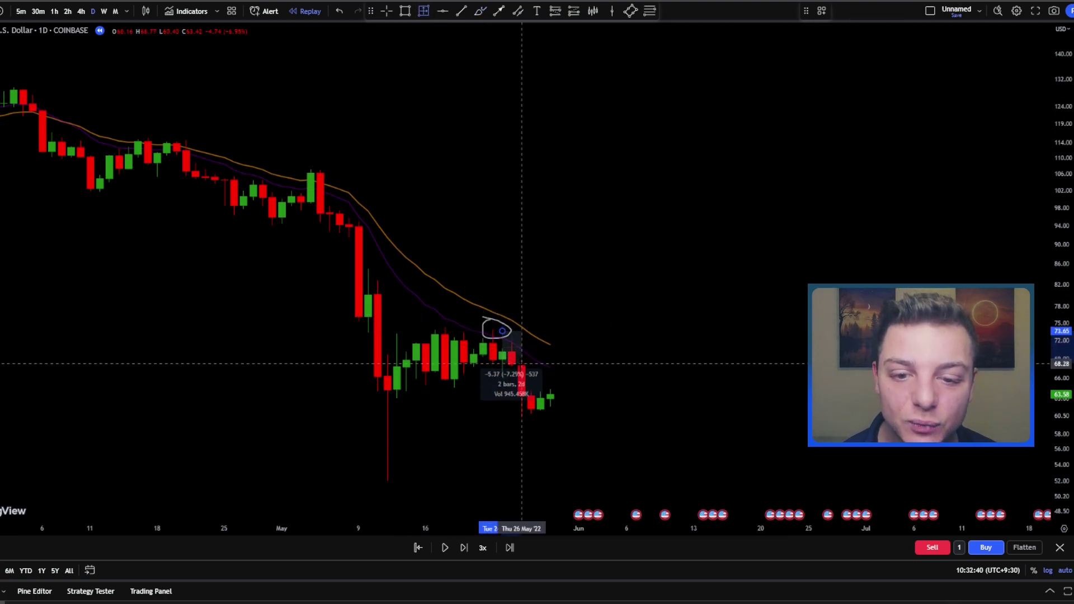
click(537, 412)
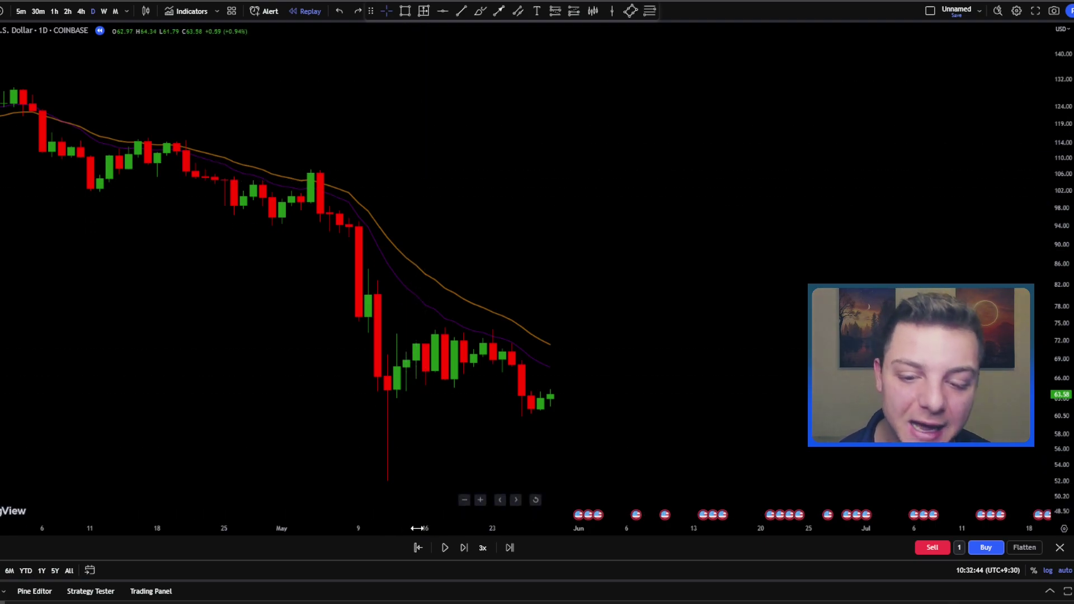
Step: Advance the replay and delete a stray loop around the mid-May crash candles
click(445, 547)
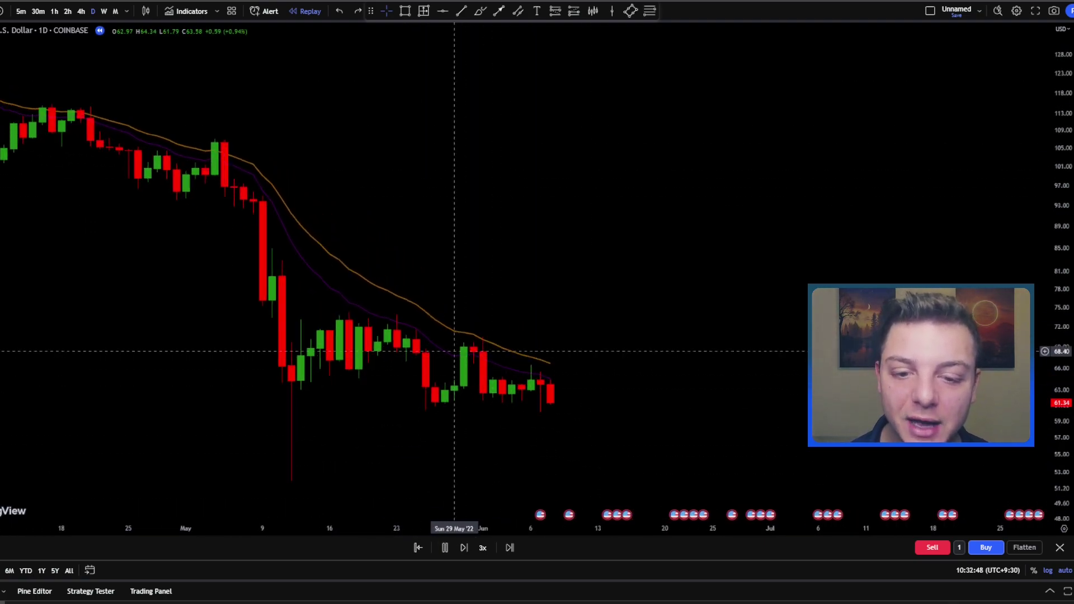
click(444, 549)
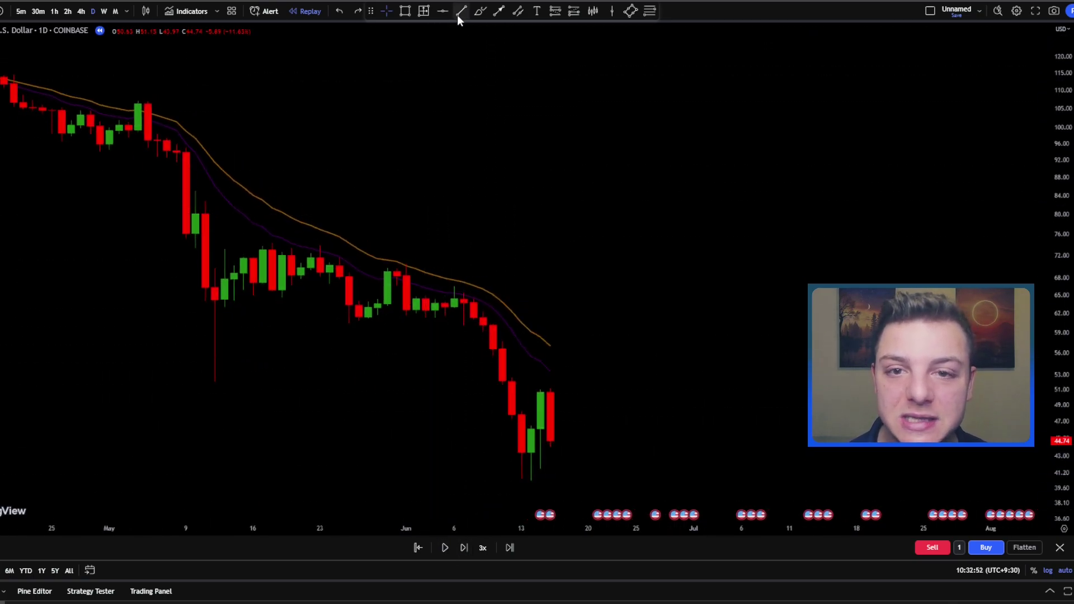
mouse_move(164, 91)
mouse_down()
mouse_move(129, 190)
mouse_move(215, 369)
mouse_up()
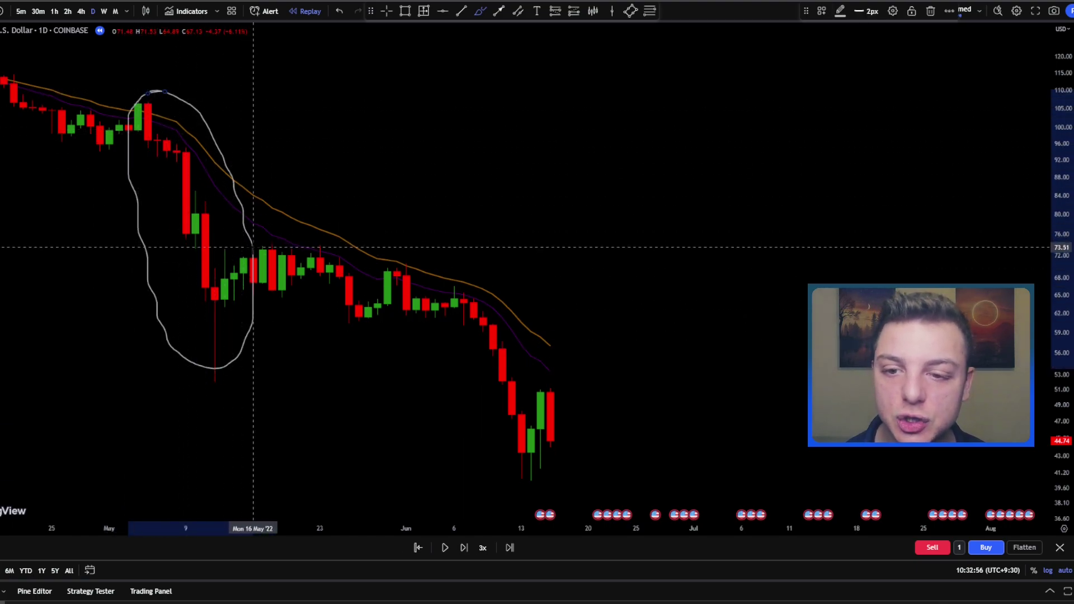
key(Delete)
Step: Circle the late-May, early-June and 6 June EMA rejections and measure the following fall
drag(307, 241, 337, 246)
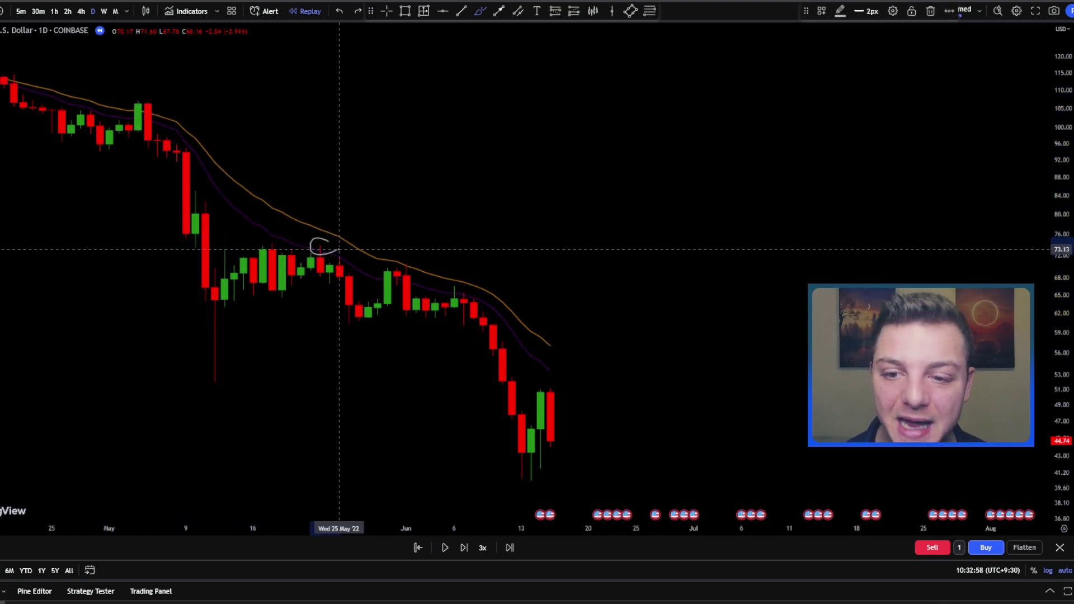
mouse_move(399, 260)
mouse_down()
mouse_move(372, 264)
mouse_move(392, 261)
mouse_up()
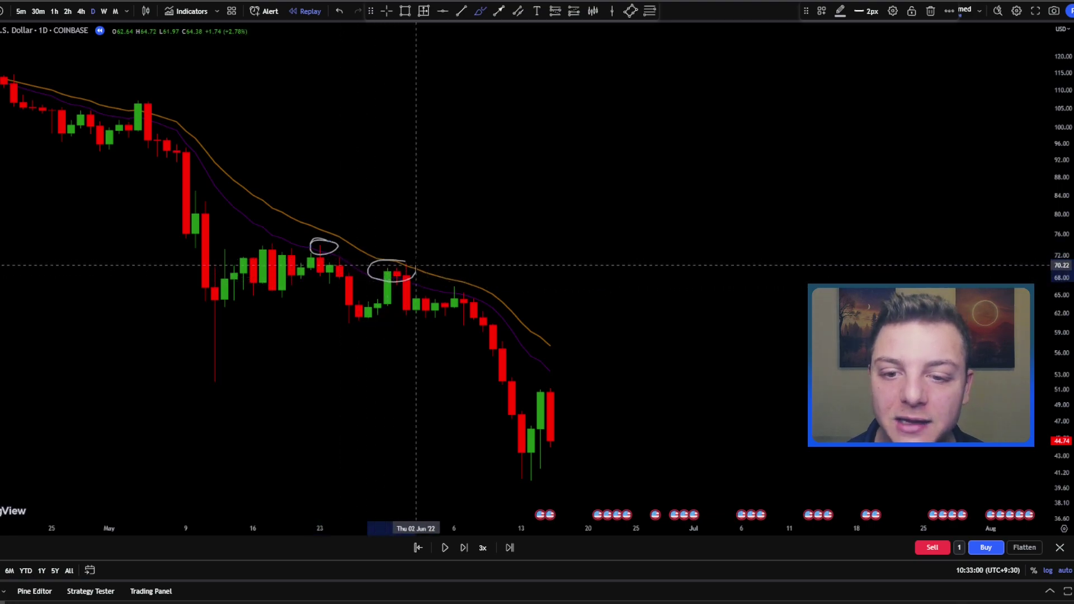
drag(463, 279, 470, 283)
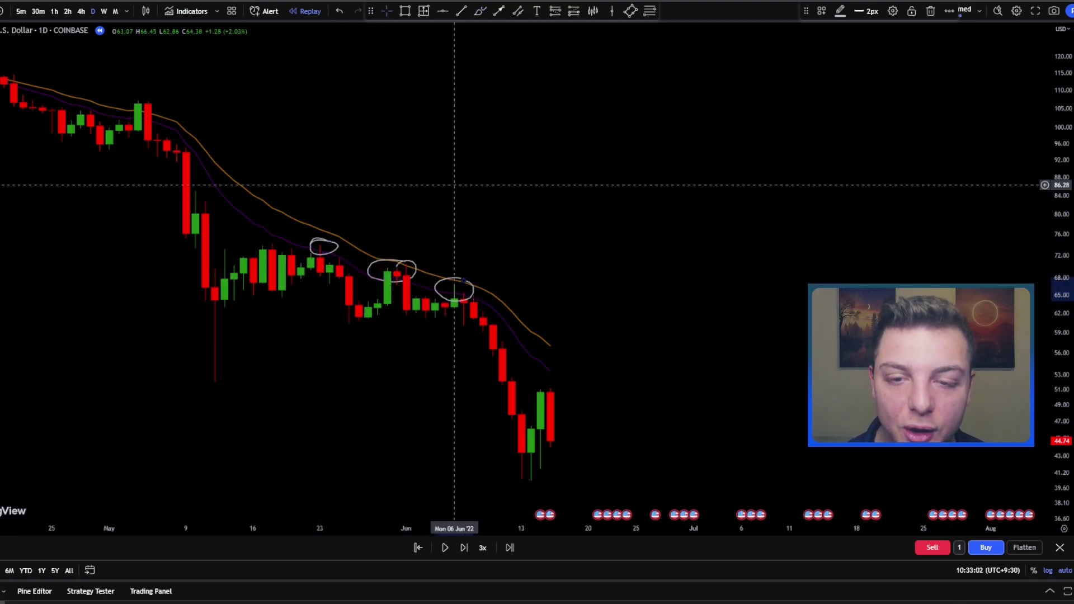
click(423, 10)
click(464, 289)
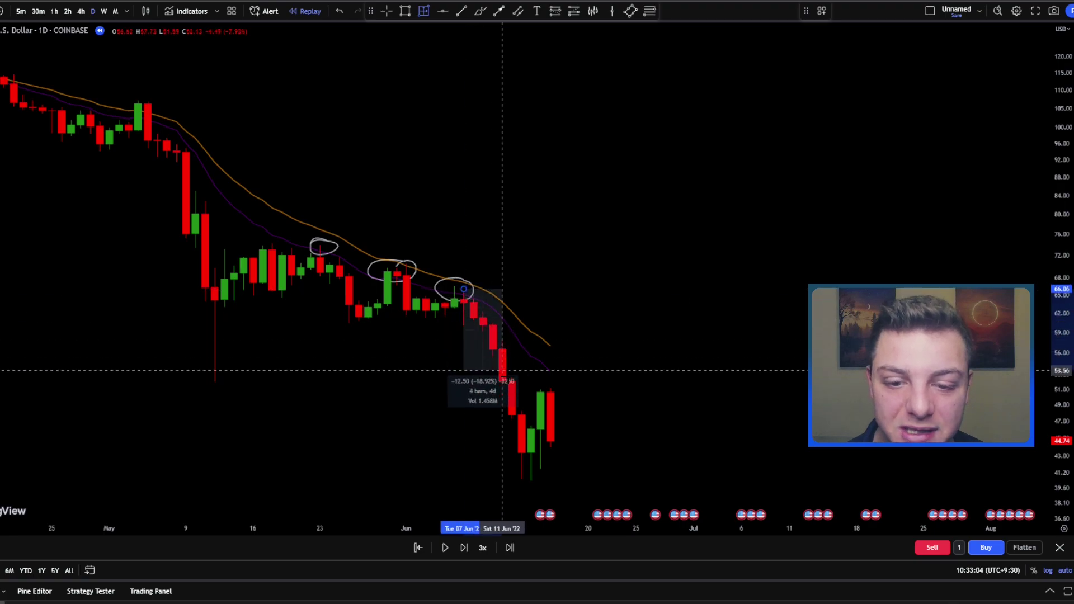
click(559, 438)
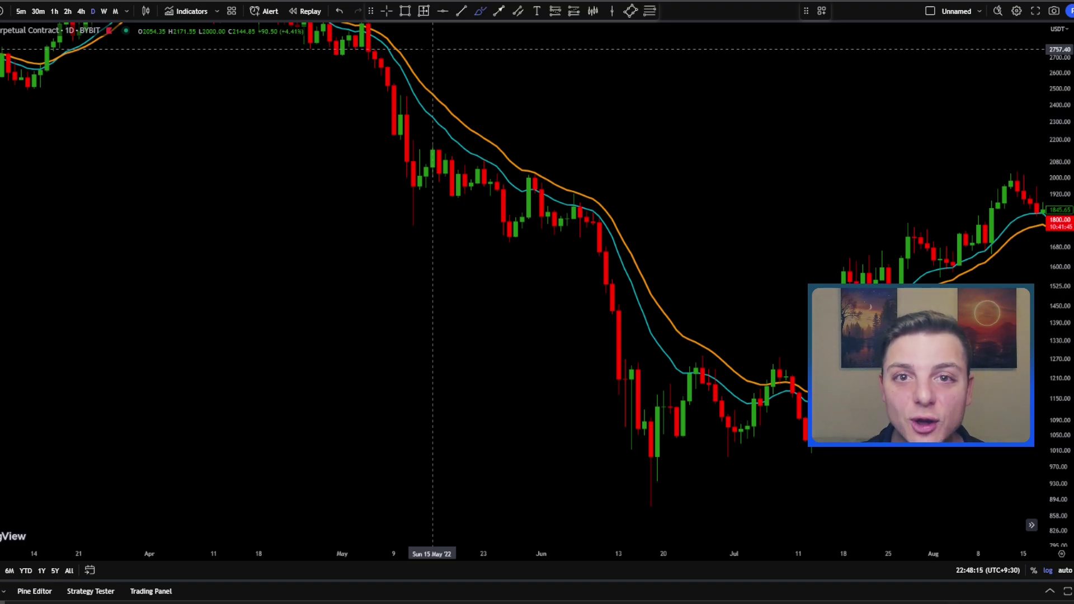
Step: Trace the downtrend above the candles with a grey brush stroke, discarding the trial circles around the May candles
mouse_move(419, 61)
mouse_down()
mouse_move(439, 86)
mouse_move(602, 183)
mouse_move(727, 295)
mouse_up()
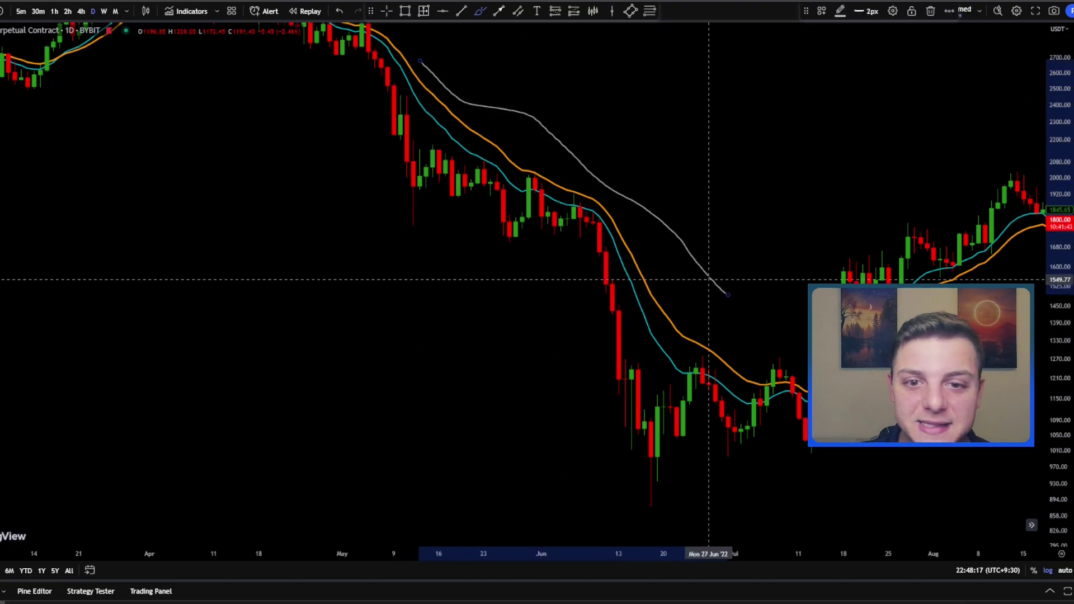
mouse_move(423, 191)
mouse_down()
mouse_move(394, 199)
mouse_move(417, 191)
mouse_up()
mouse_move(520, 217)
mouse_down()
mouse_move(490, 238)
mouse_move(520, 218)
mouse_move(547, 243)
mouse_up()
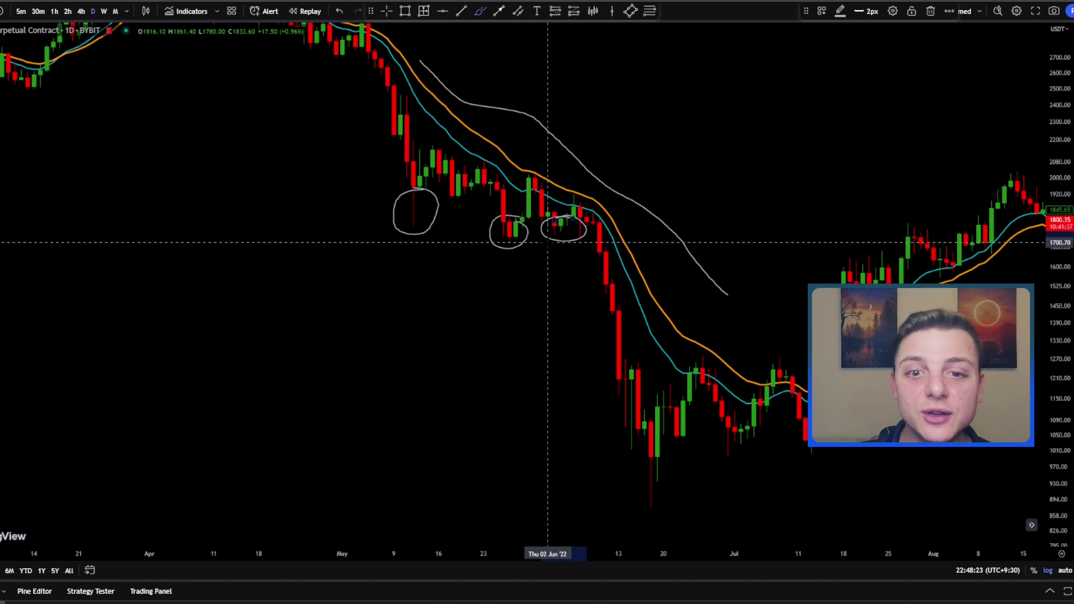
key(ctrl+z)
key(ctrl+z)
key(ctrl+z)
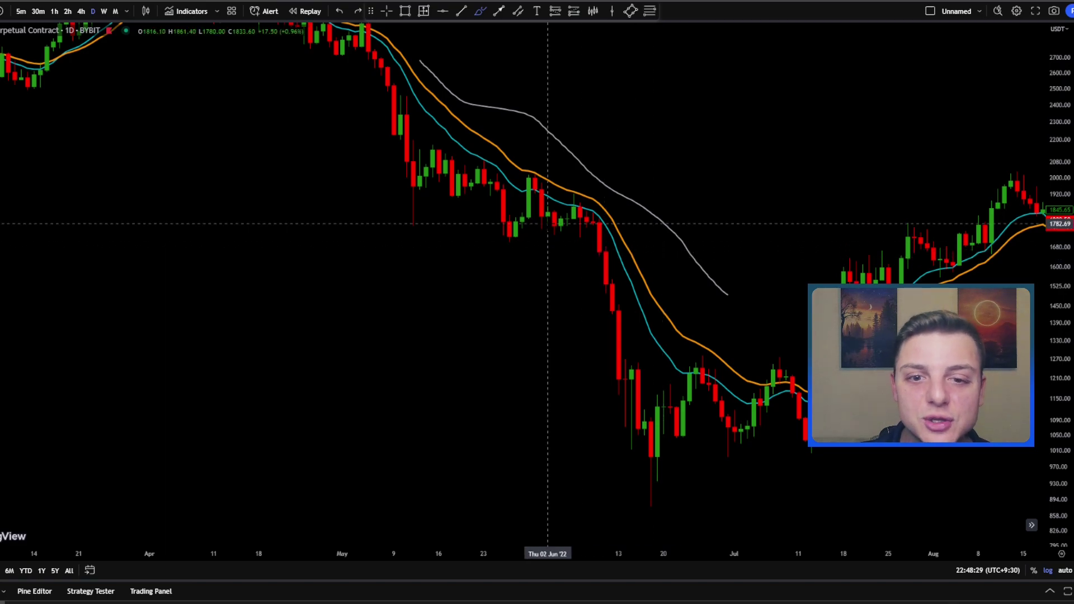
Step: Circle the late-May EMA rejection and measure the 52.57% drop over 19 bars to the June low
mouse_move(526, 178)
mouse_down()
mouse_move(551, 188)
mouse_move(535, 182)
mouse_up()
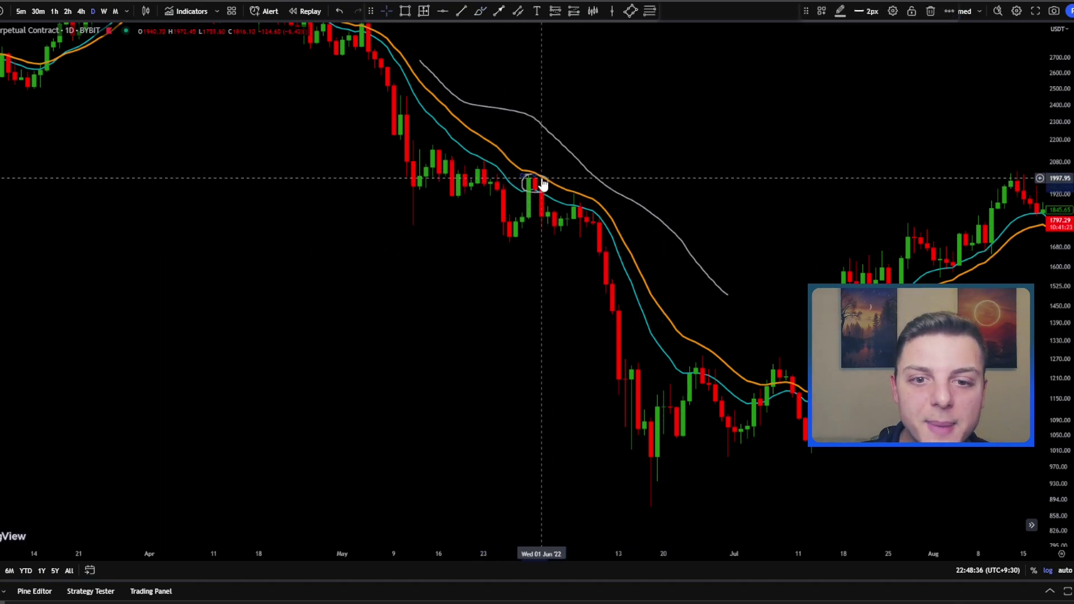
click(423, 11)
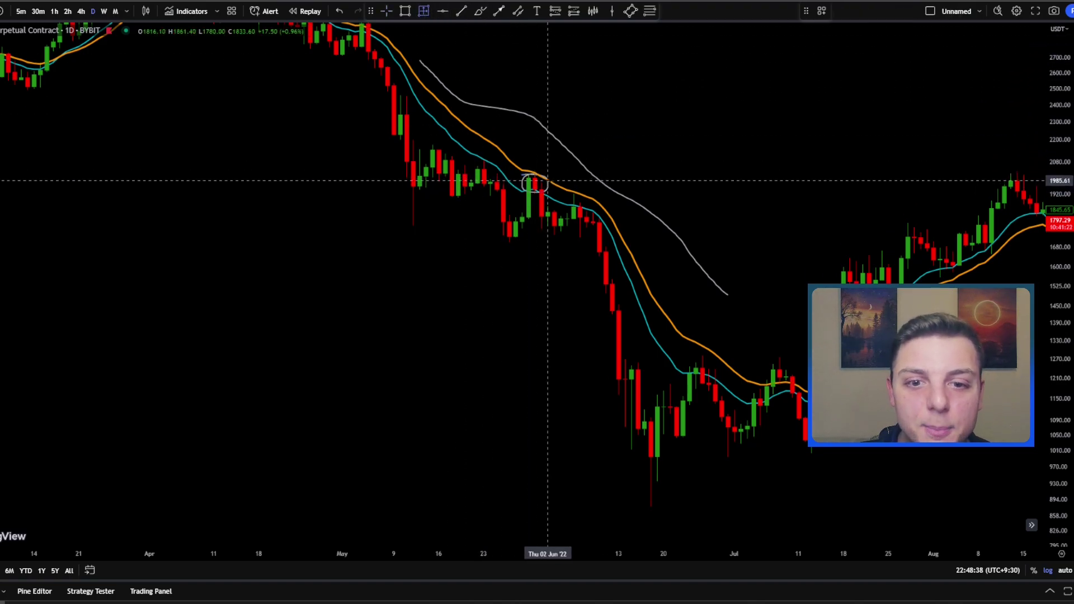
click(548, 182)
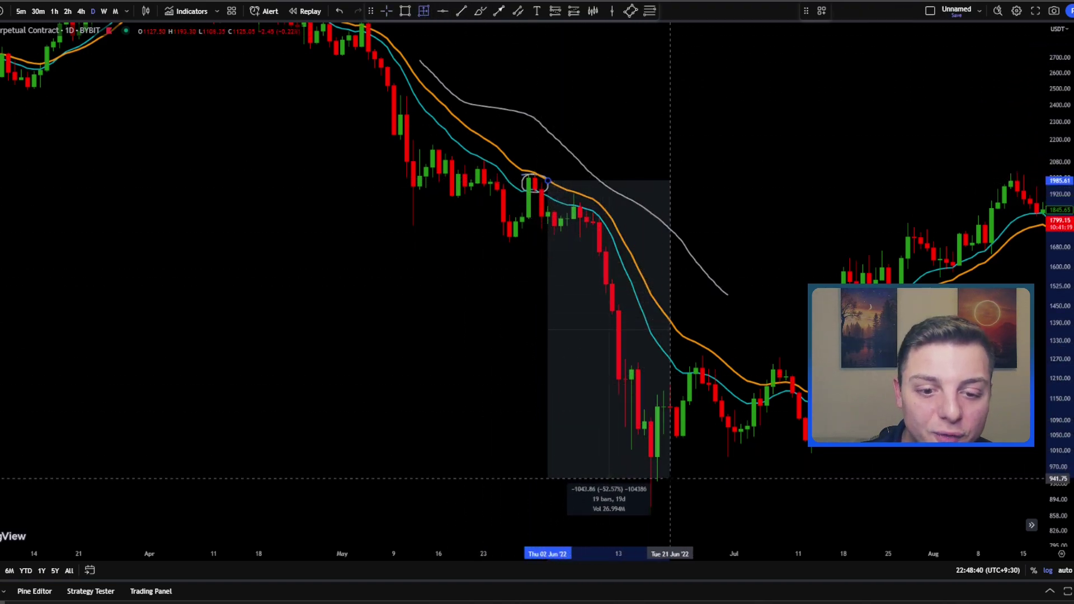